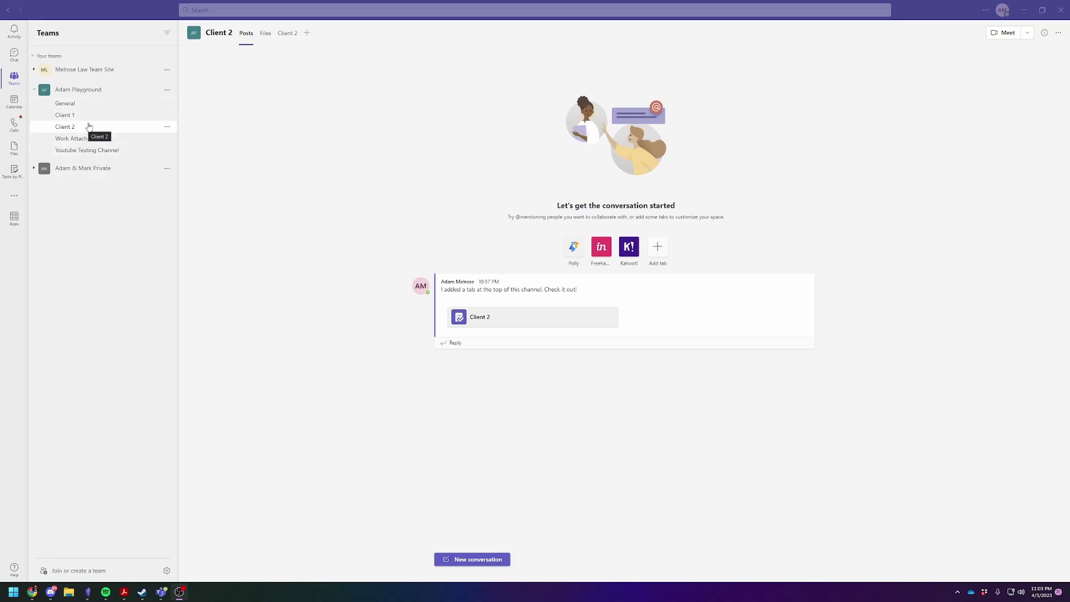
- Compare the Client 1 and Client 2 Planner boards, ending on Client 2's two To do tasks
{"action": "left_click", "coordinate": [84, 127]}
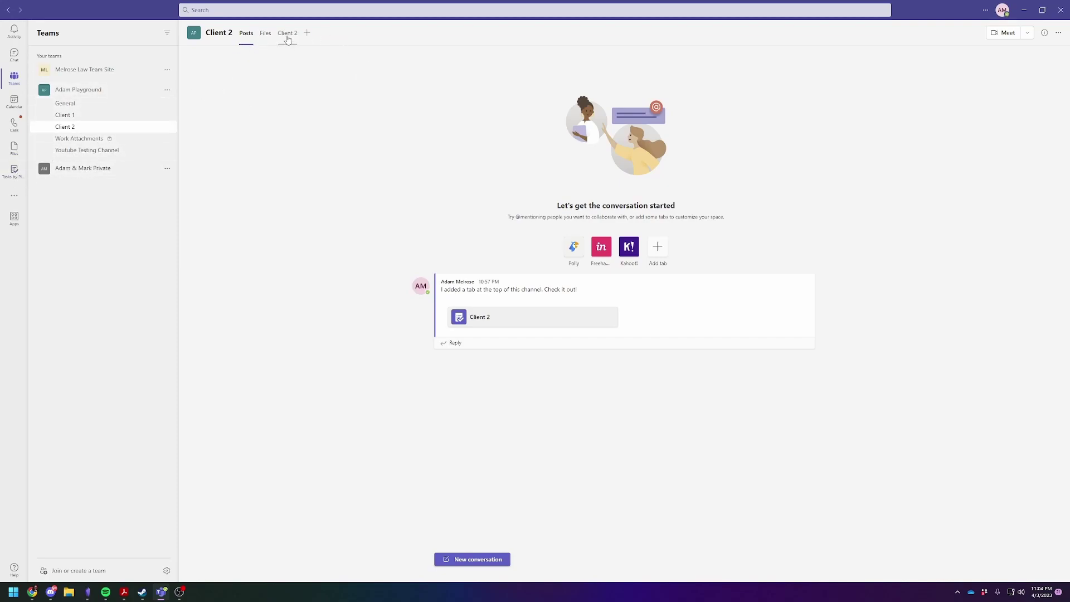
{"action": "left_click", "coordinate": [120, 114]}
{"action": "left_click", "coordinate": [286, 33]}
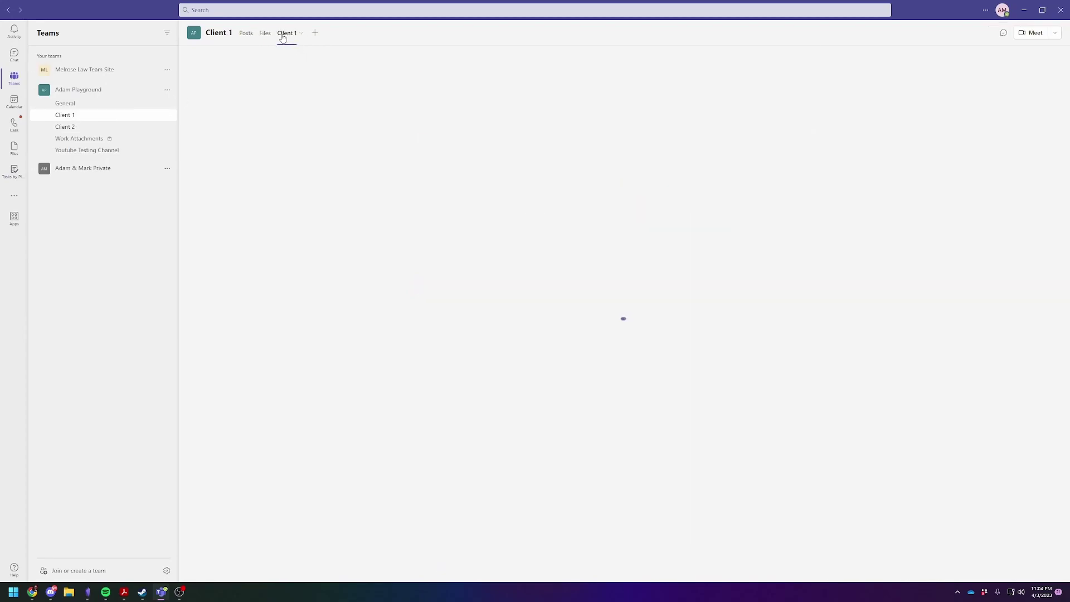
{"action": "left_click", "coordinate": [93, 127]}
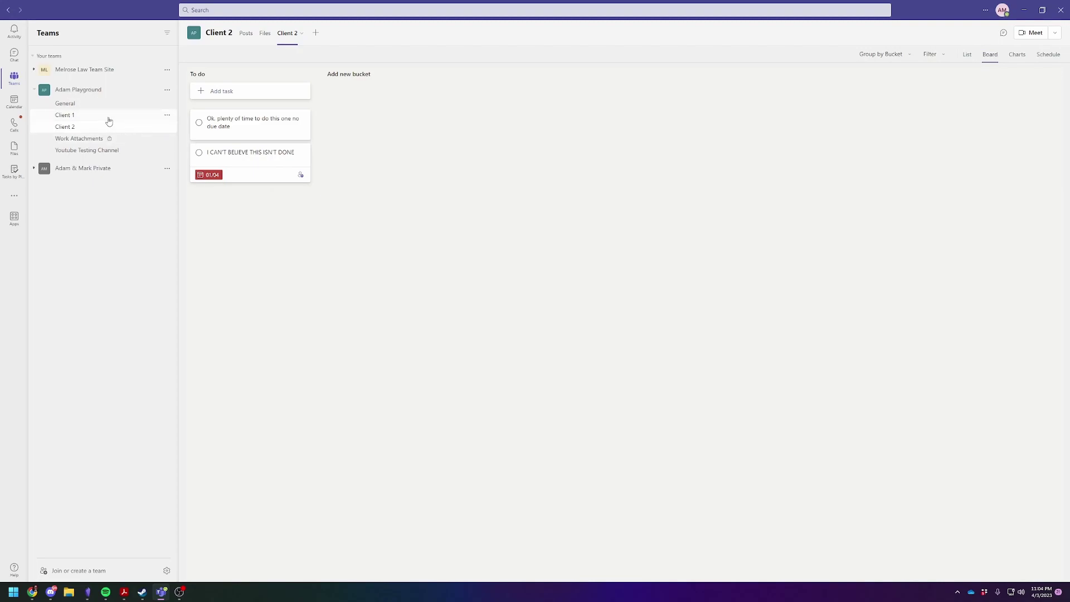
{"action": "left_click", "coordinate": [149, 114]}
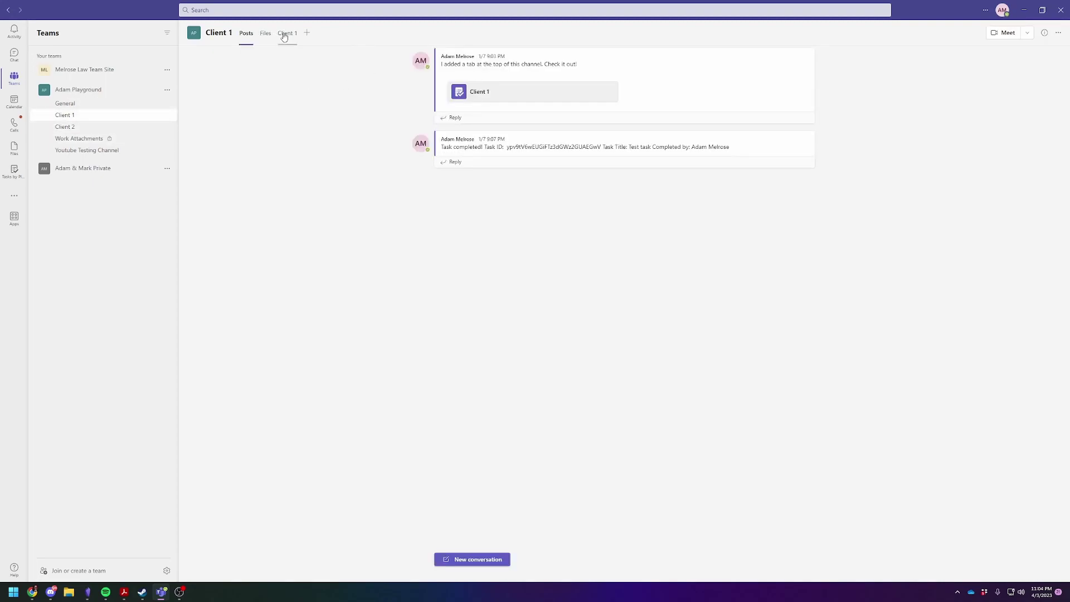
{"action": "left_click", "coordinate": [286, 35]}
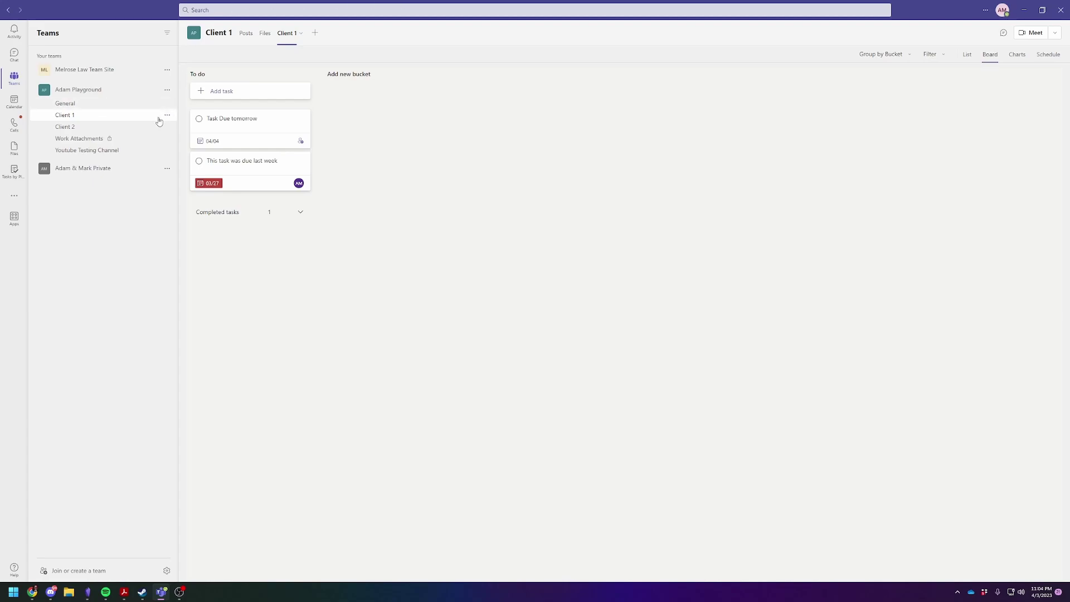
{"action": "left_click", "coordinate": [99, 127]}
{"action": "left_click", "coordinate": [285, 37]}
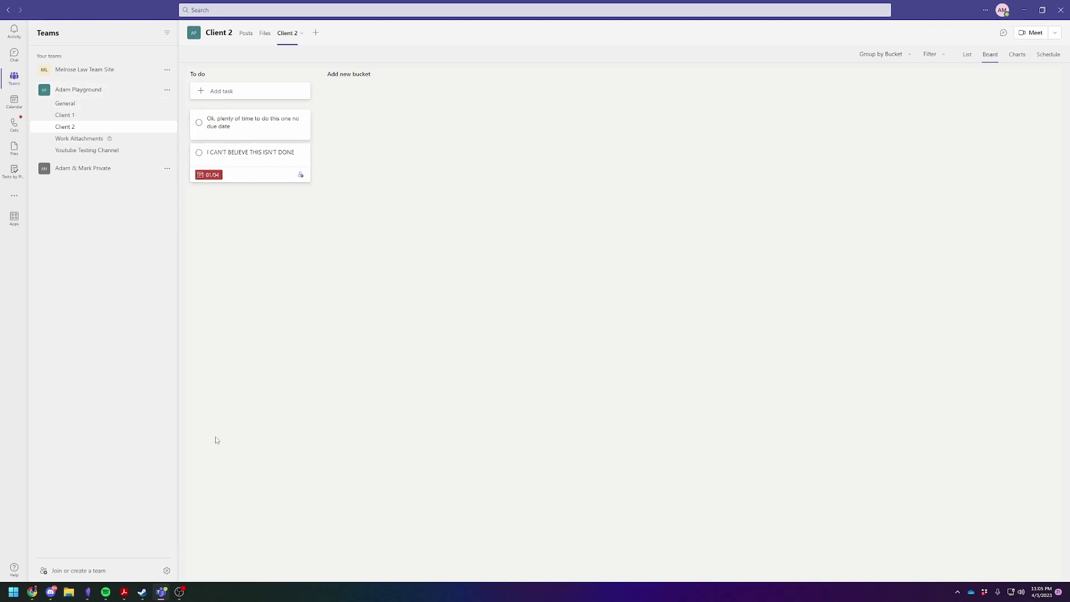
- Bring up the Tasks Dynamic workbook with its Title, Client, Due Date and PastDue table
{"action": "left_click", "coordinate": [69, 592]}
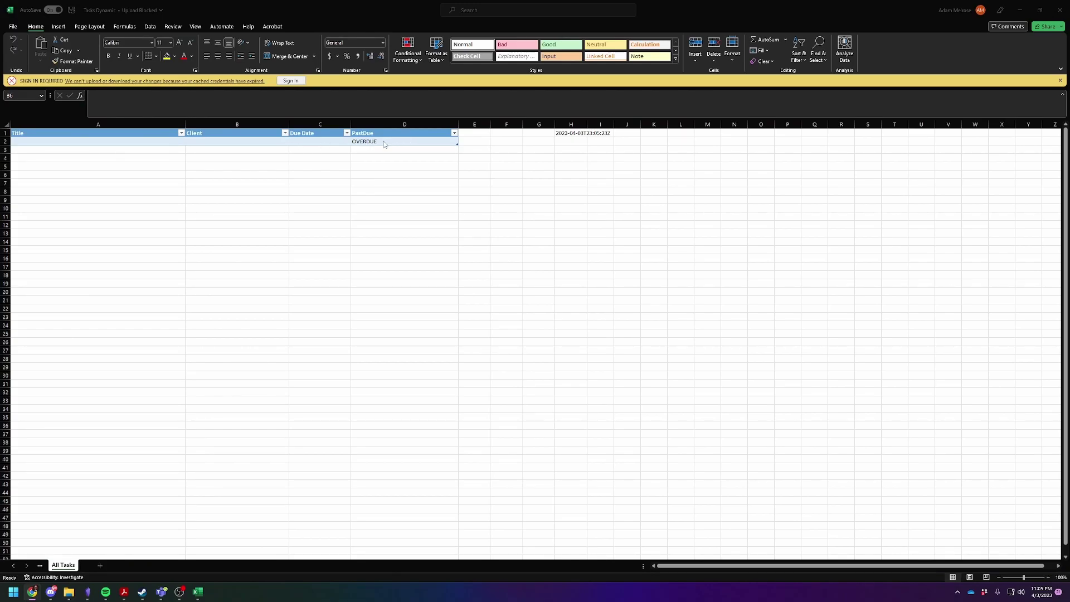
{"action": "left_click", "coordinate": [507, 158]}
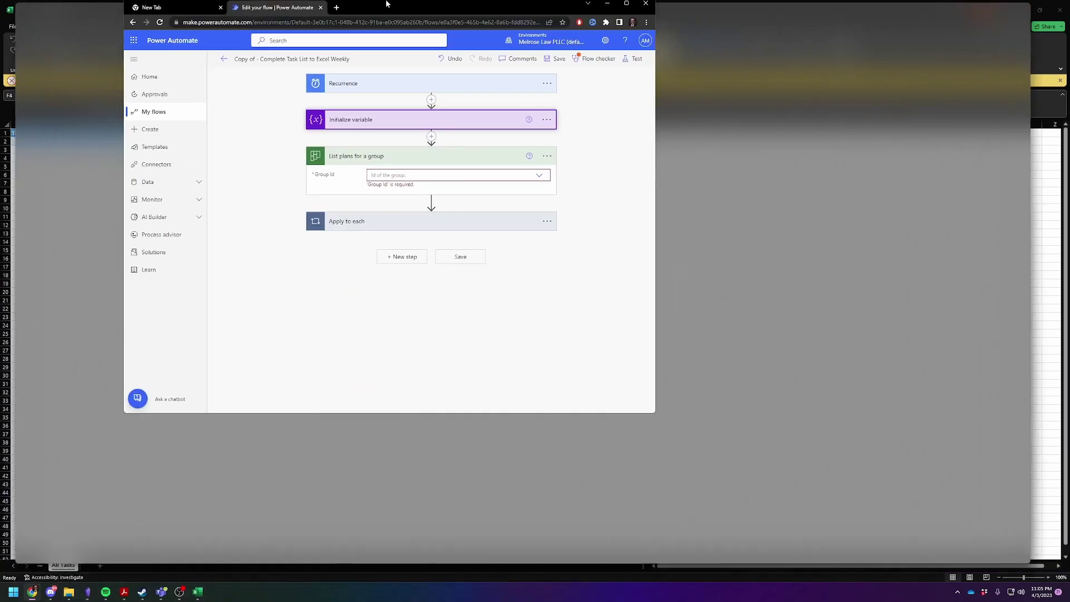
- Discard the error-flagged, unsaved flow edits and go back to the Cloud flows list
{"action": "double_click", "coordinate": [211, 32]}
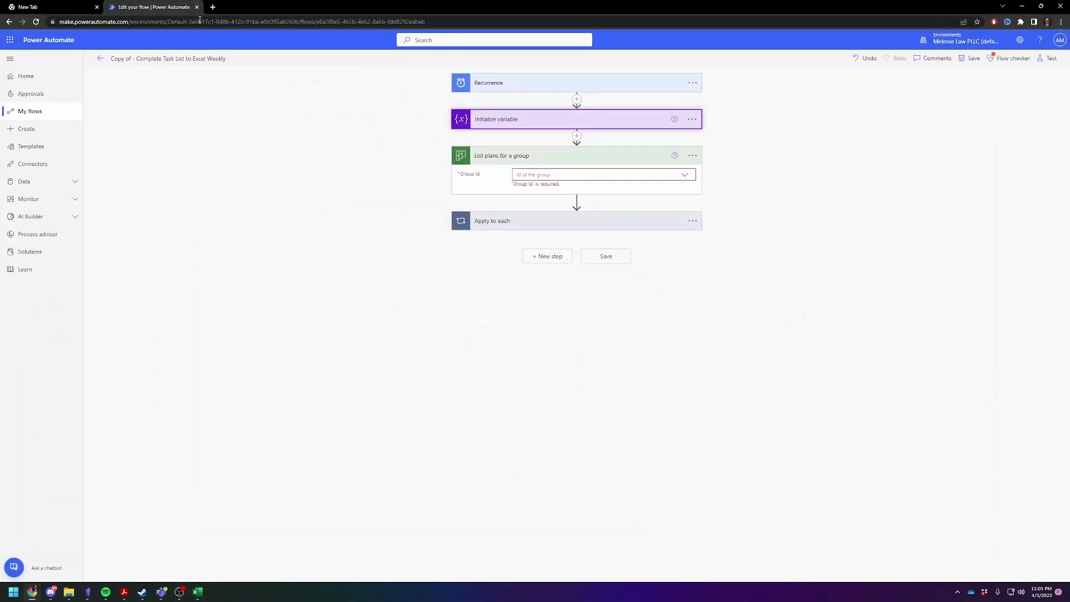
{"action": "left_click", "coordinate": [179, 593]}
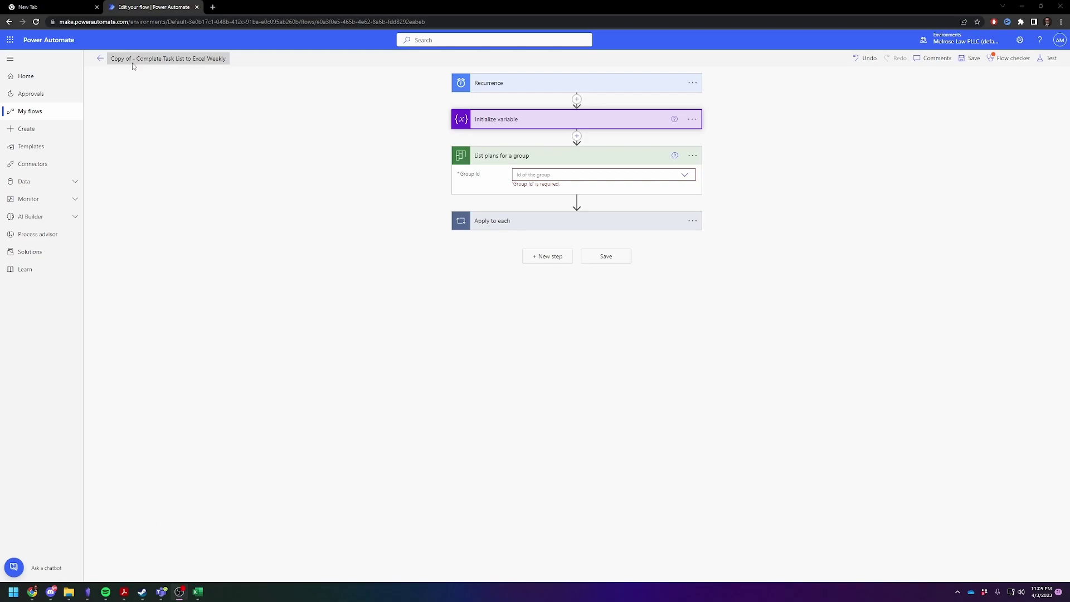
{"action": "left_click", "coordinate": [37, 116]}
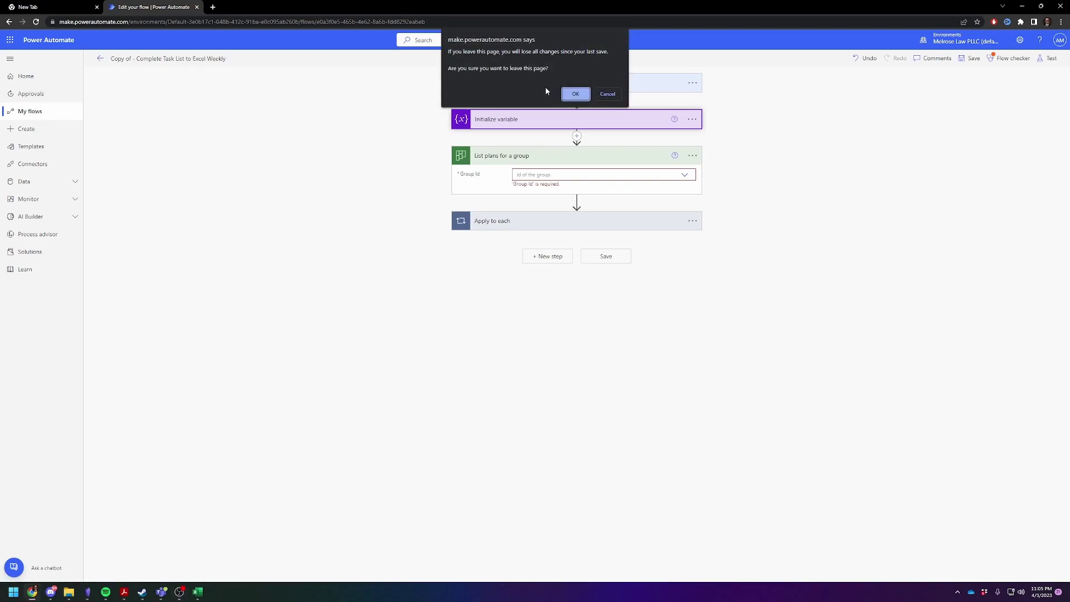
{"action": "left_click", "coordinate": [607, 94]}
{"action": "left_click", "coordinate": [606, 256]}
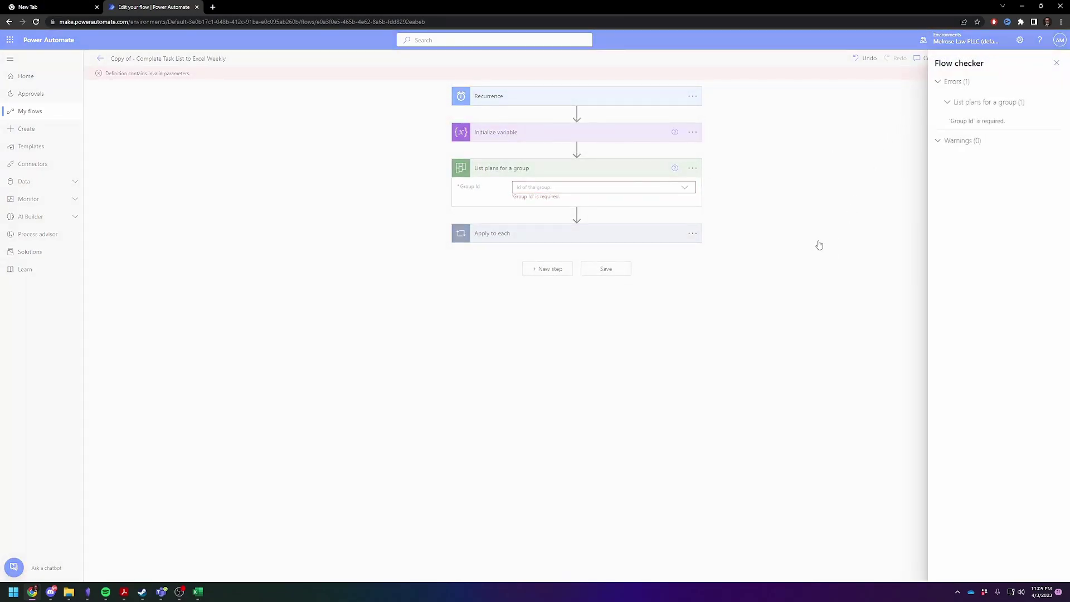
{"action": "left_click", "coordinate": [824, 265]}
{"action": "left_click", "coordinate": [31, 111]}
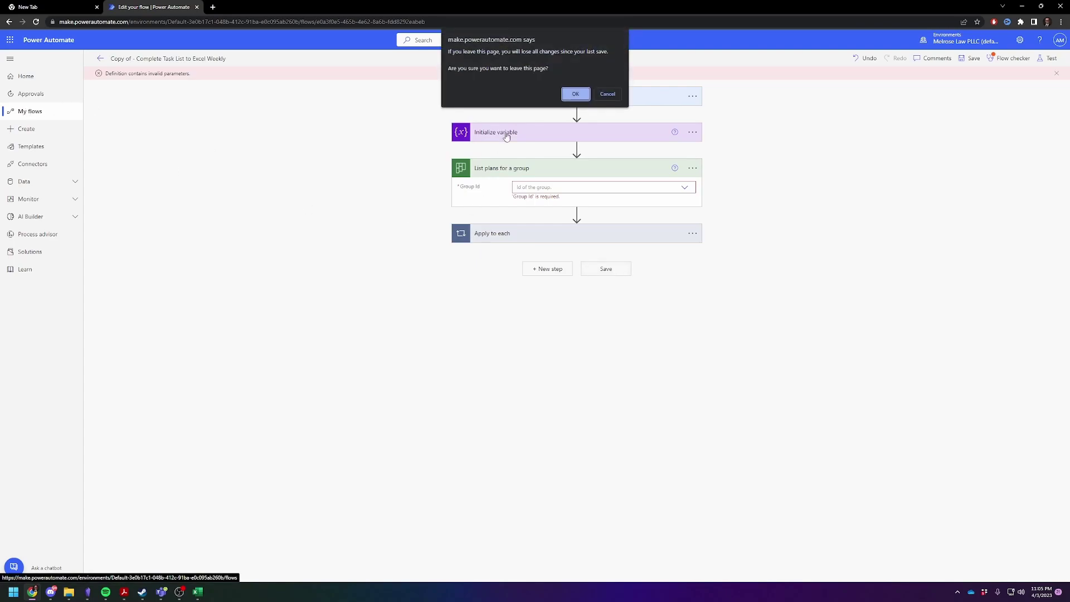
{"action": "key", "text": "Return"}
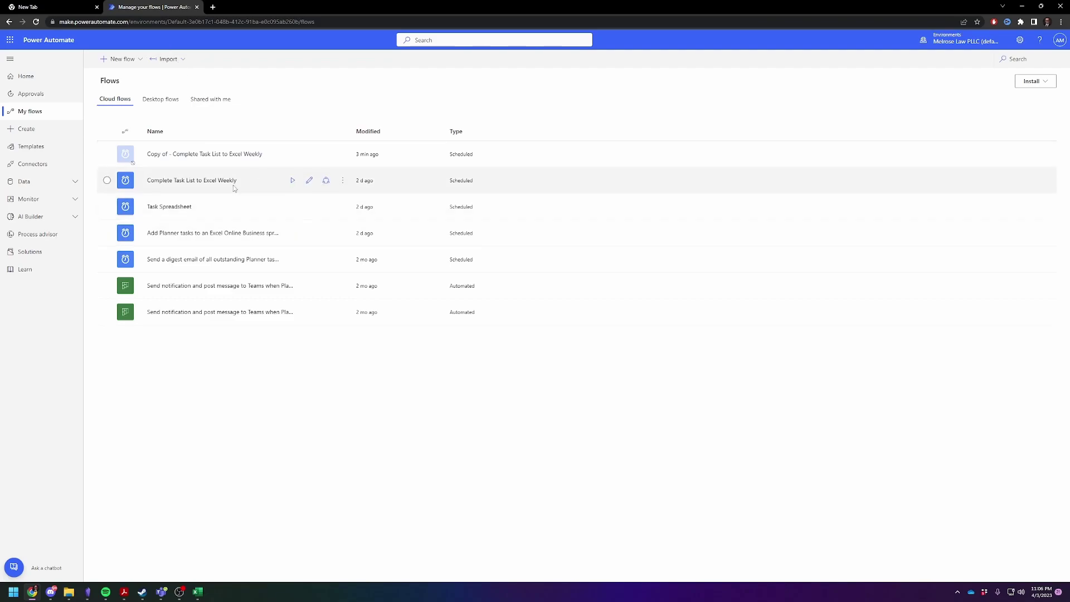
- Open the Copy of - Complete Task List to Excel Weekly flow for editing and review its first steps
{"action": "left_click", "coordinate": [209, 156]}
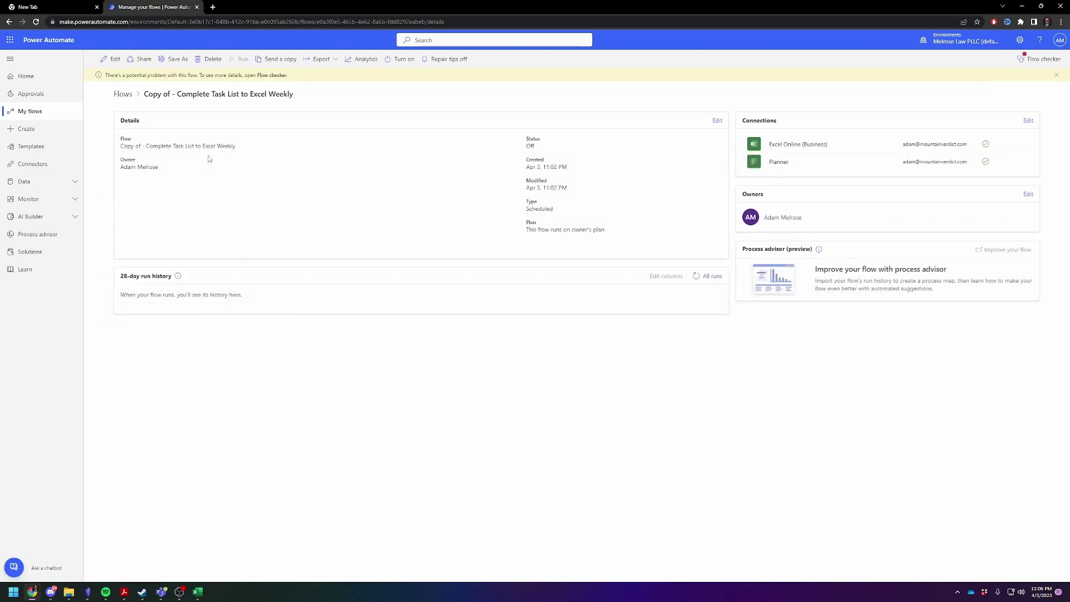
{"action": "left_click", "coordinate": [111, 59]}
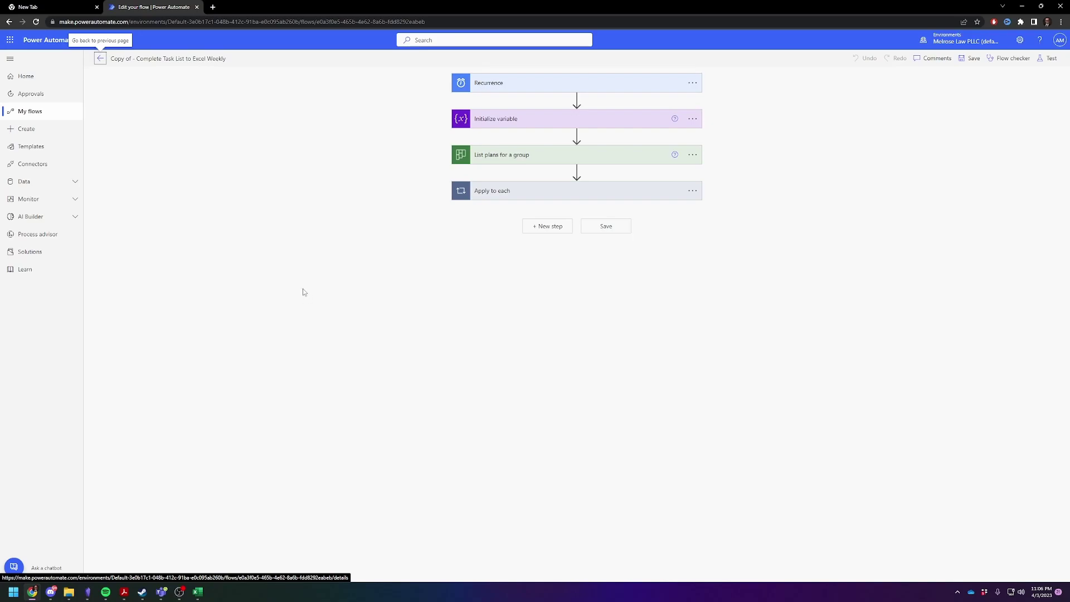
{"action": "left_click", "coordinate": [501, 90]}
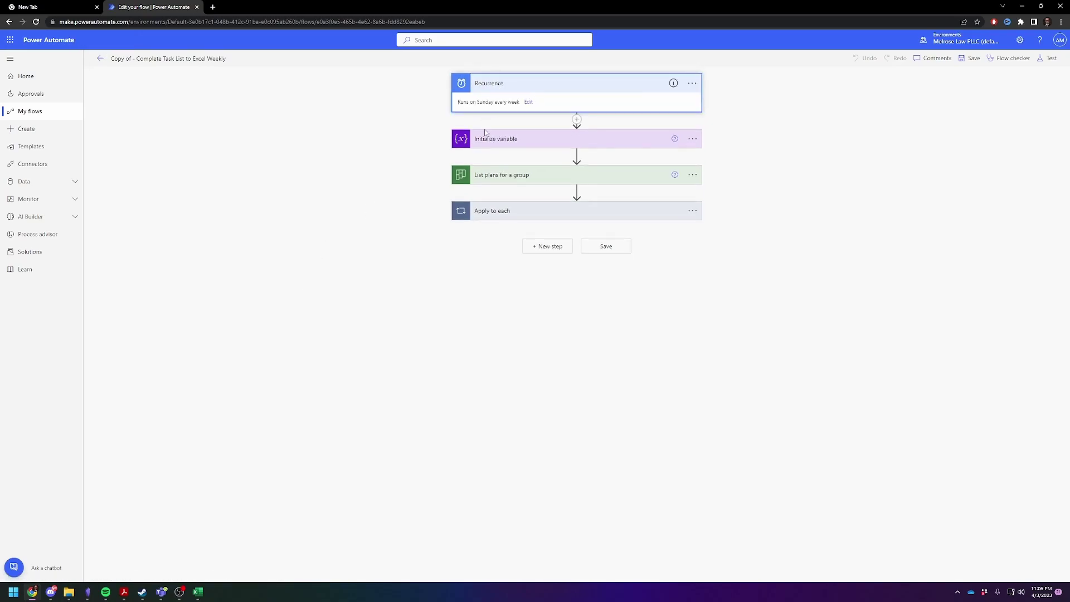
{"action": "left_click", "coordinate": [516, 139]}
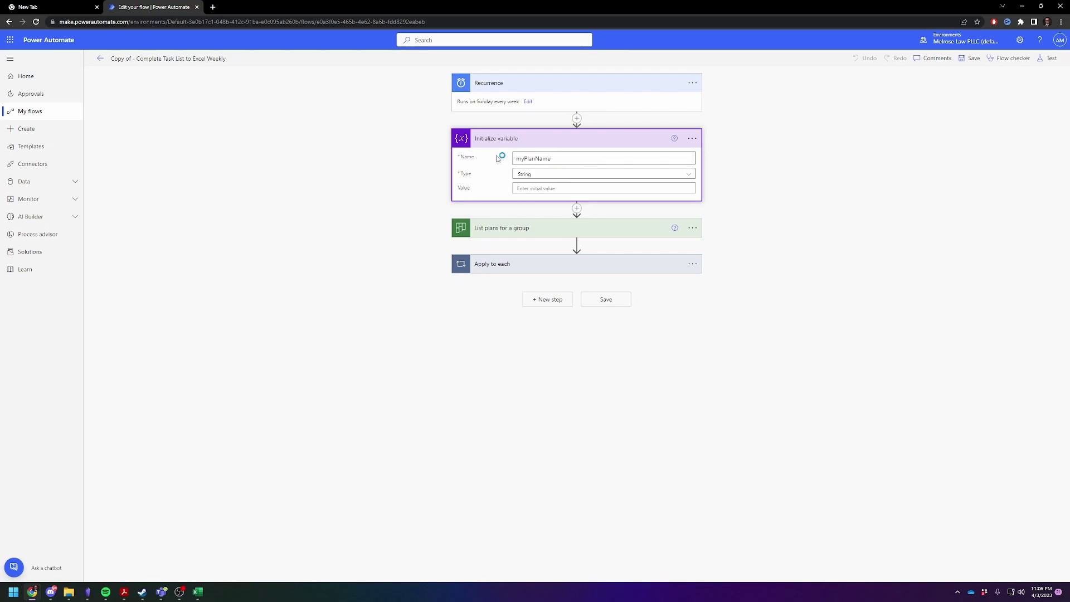
- Set the List plans for a group step's Group Id to Adam Playground
{"action": "left_click", "coordinate": [498, 234]}
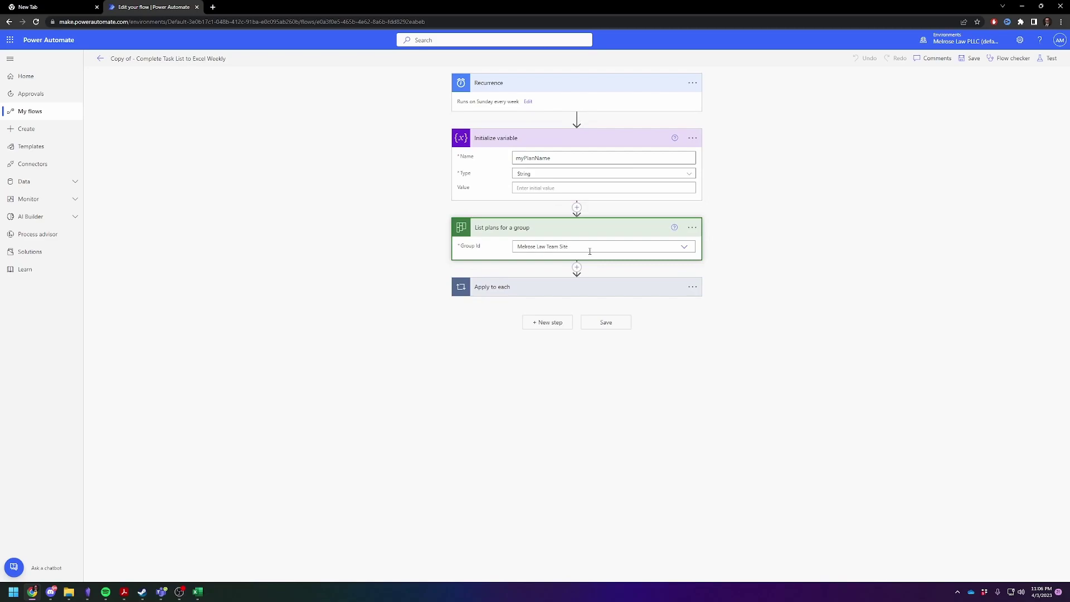
{"action": "left_click", "coordinate": [584, 246]}
{"action": "key", "text": "BackSpace"}
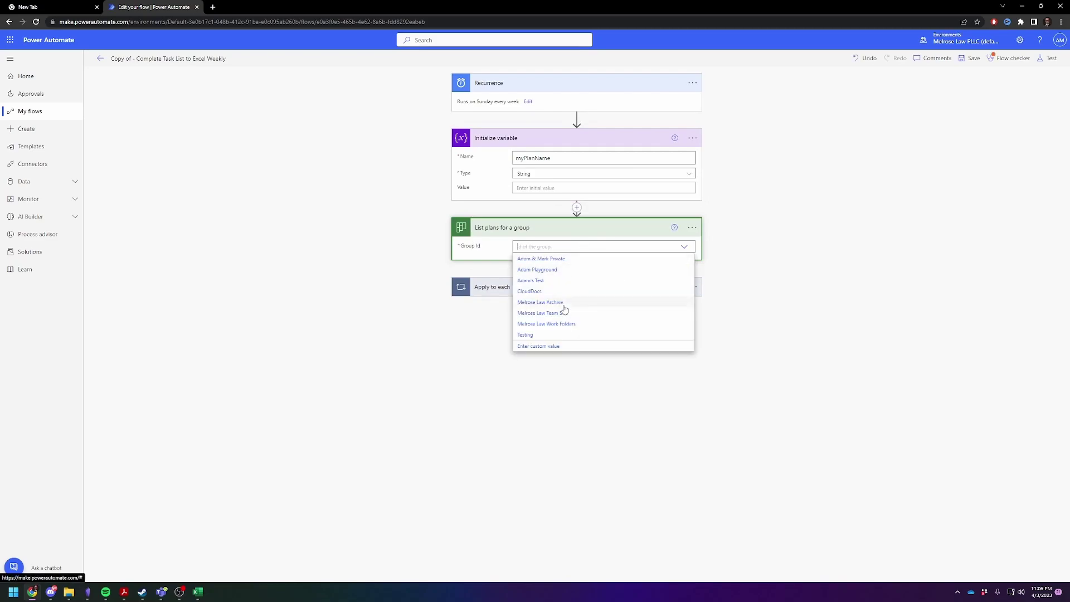
{"action": "left_click", "coordinate": [543, 271]}
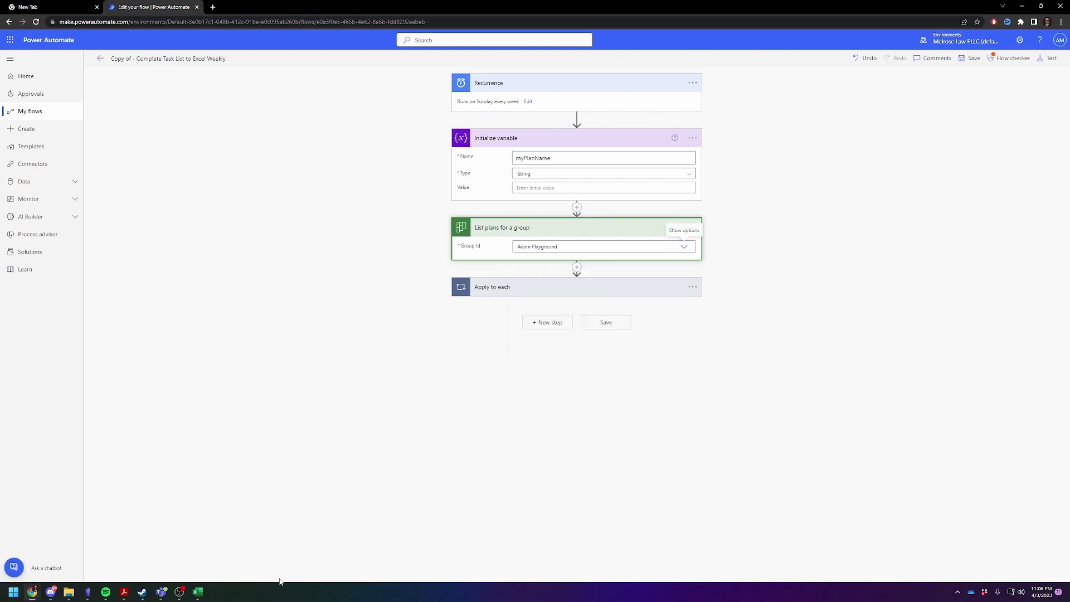
- Look over the Client 2, General and Client 1 channel posts in Teams, then return to the flow
{"action": "left_click", "coordinate": [165, 597]}
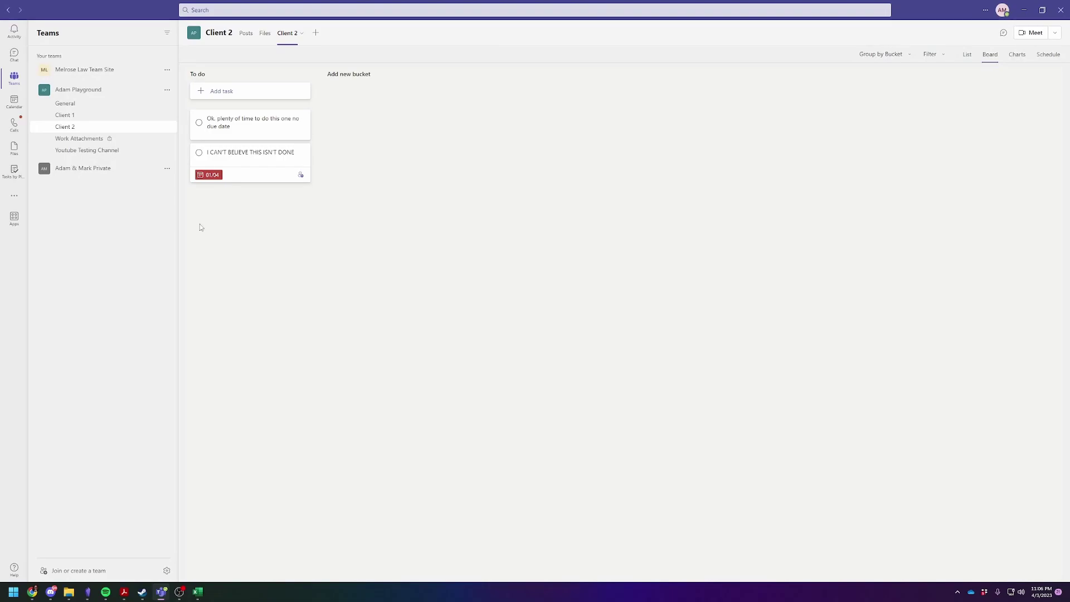
{"action": "mouse_move", "coordinate": [160, 596]}
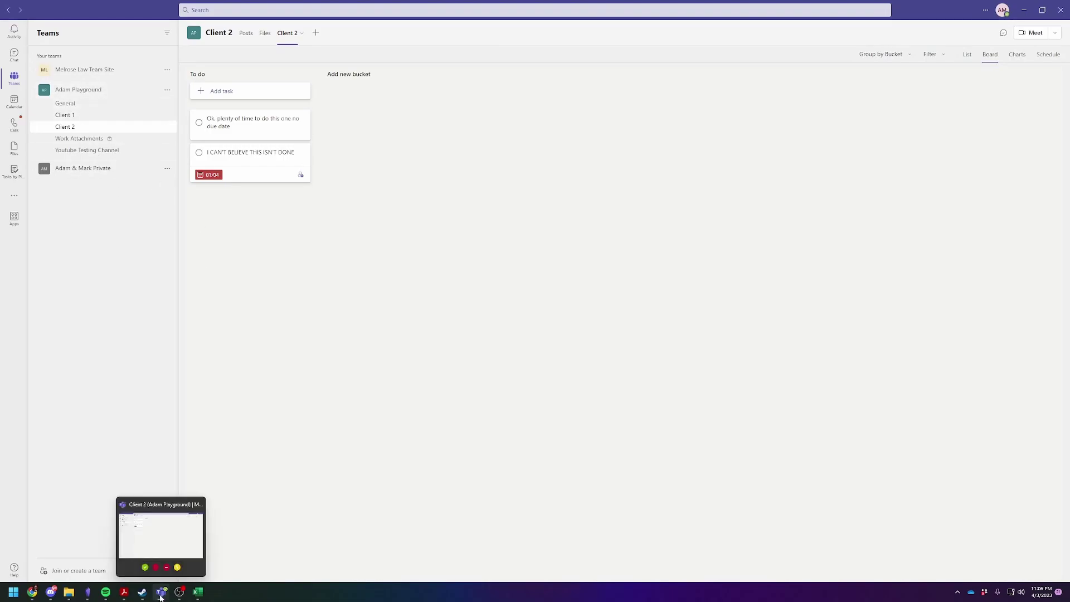
{"action": "left_click", "coordinate": [160, 597]}
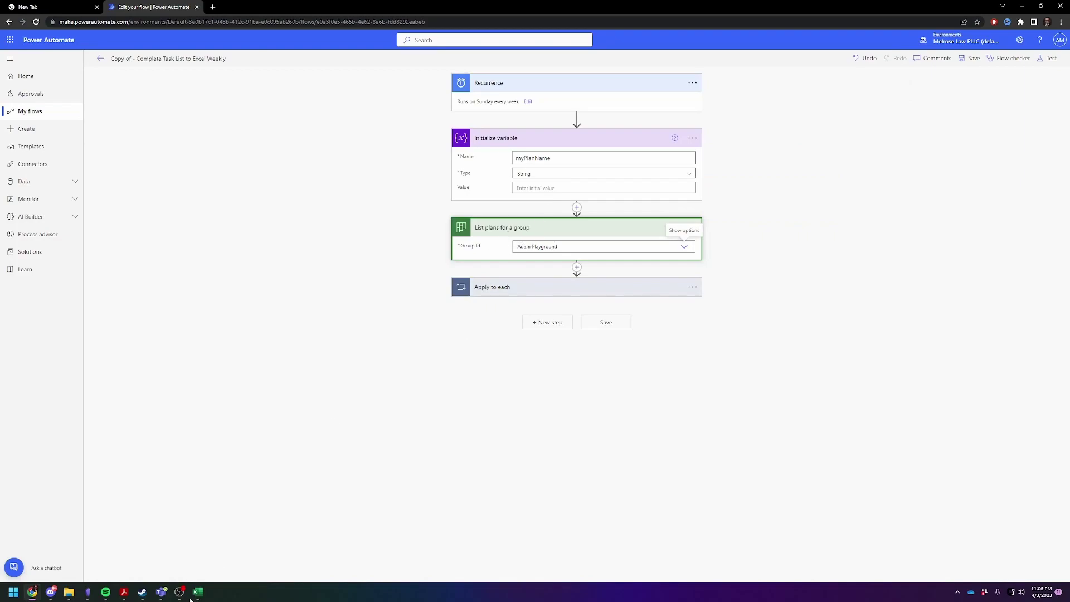
{"action": "left_click", "coordinate": [161, 592]}
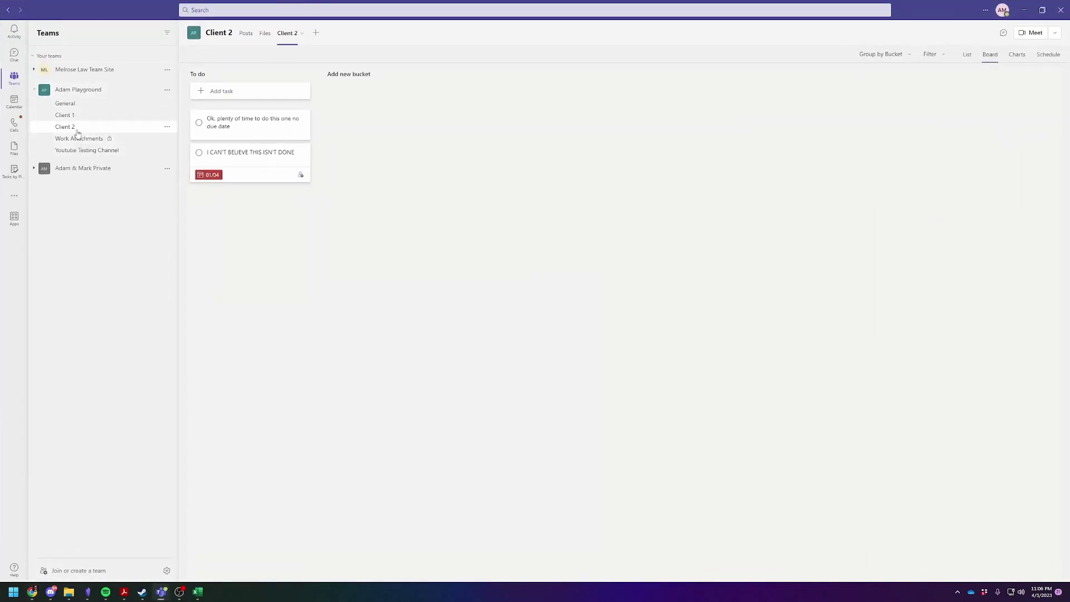
{"action": "left_click", "coordinate": [76, 139]}
{"action": "left_click", "coordinate": [72, 127]}
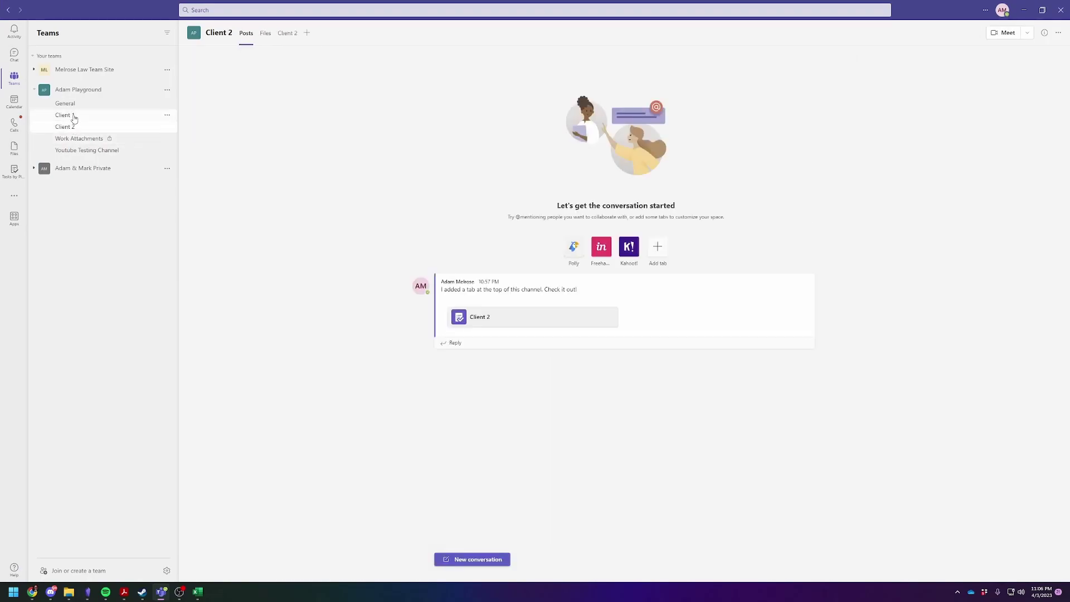
{"action": "left_click", "coordinate": [74, 104]}
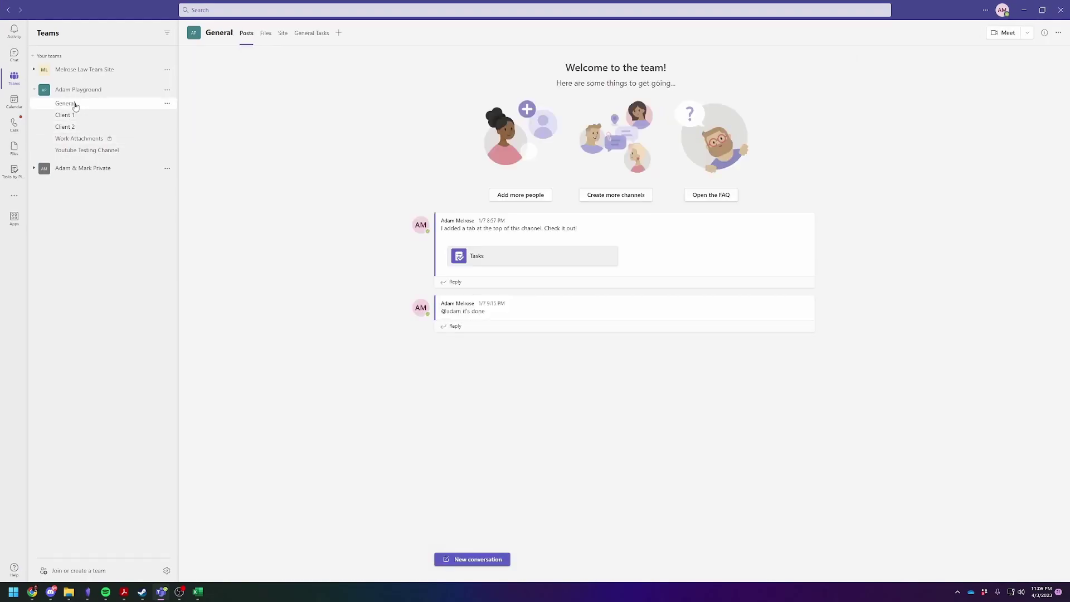
{"action": "left_click", "coordinate": [68, 115]}
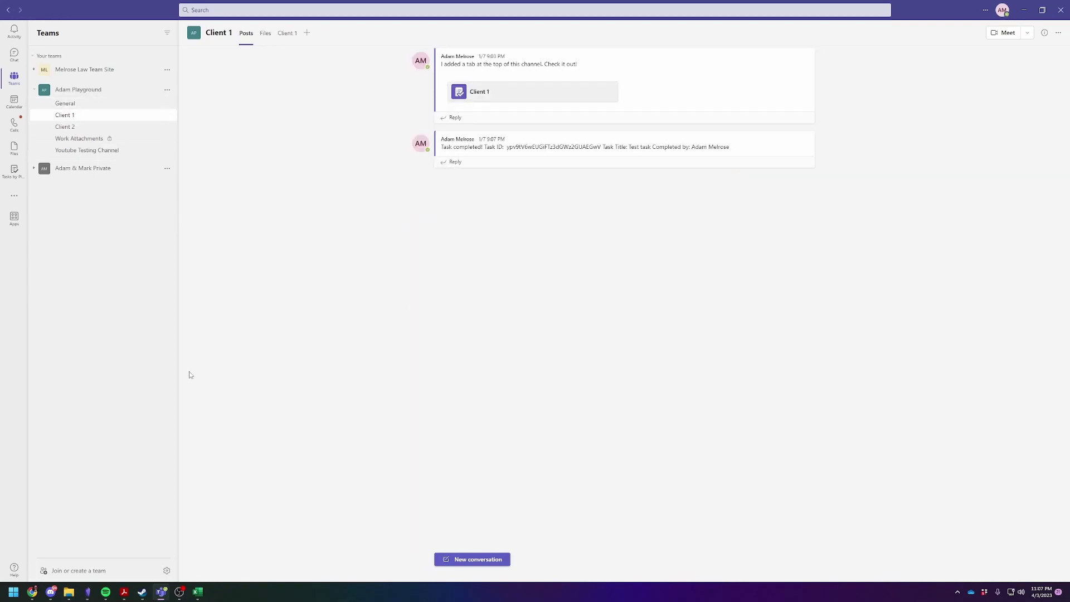
{"action": "left_click", "coordinate": [161, 592]}
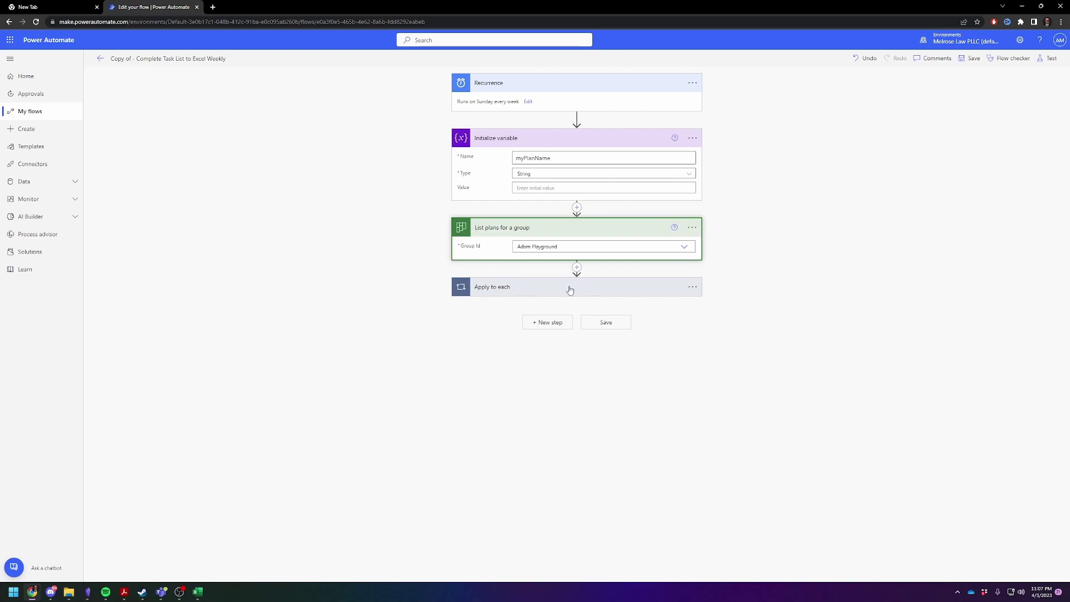
- Expand the Apply to each loop and its Set variable step to review them
{"action": "left_click", "coordinate": [567, 288]}
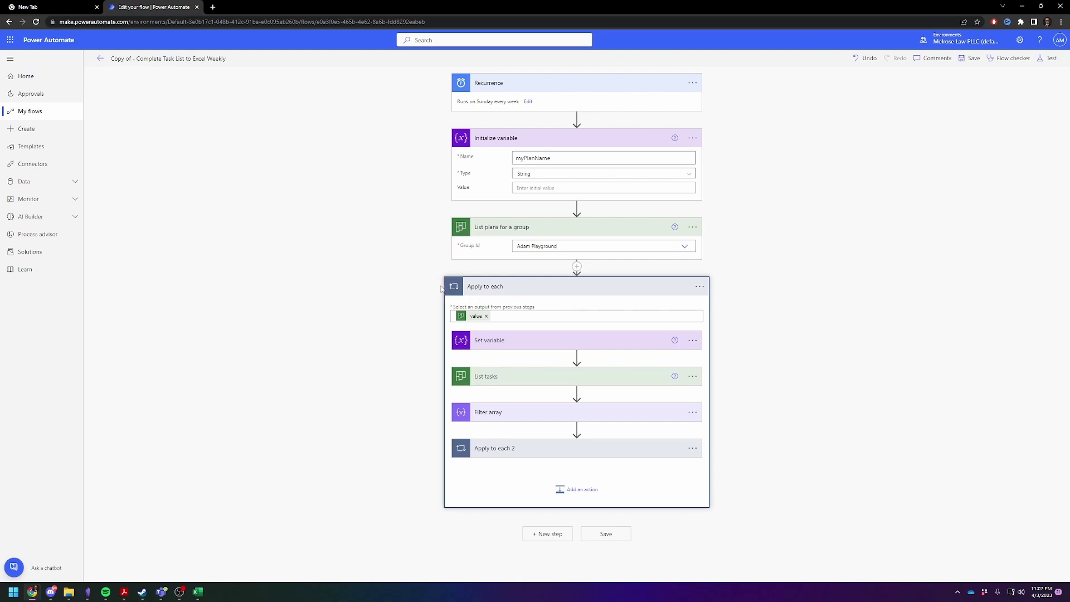
{"action": "left_click", "coordinate": [523, 317]}
{"action": "left_click", "coordinate": [376, 296]}
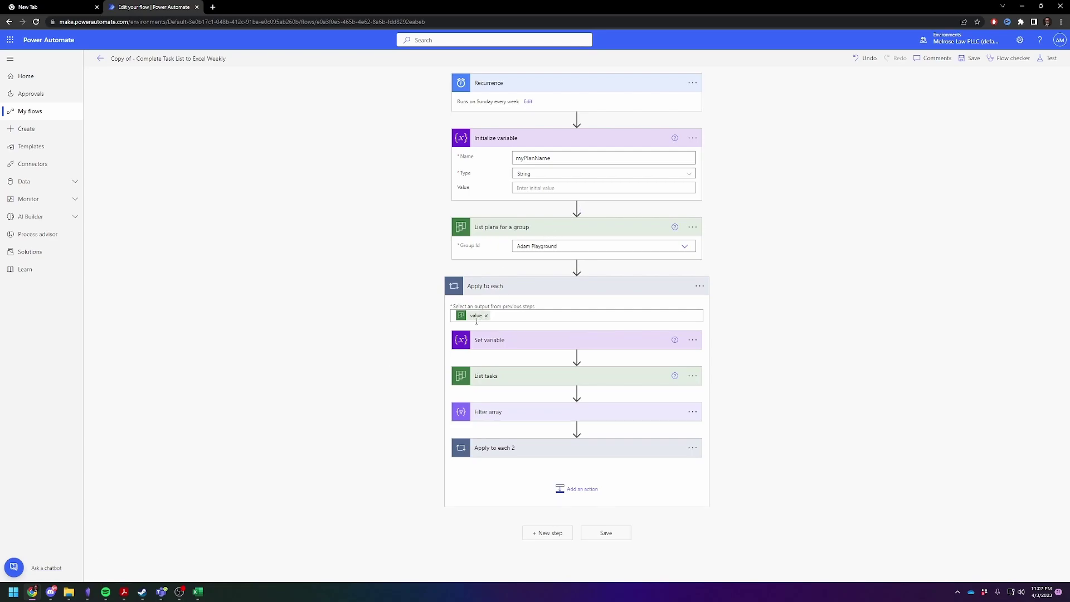
{"action": "left_click", "coordinate": [537, 342]}
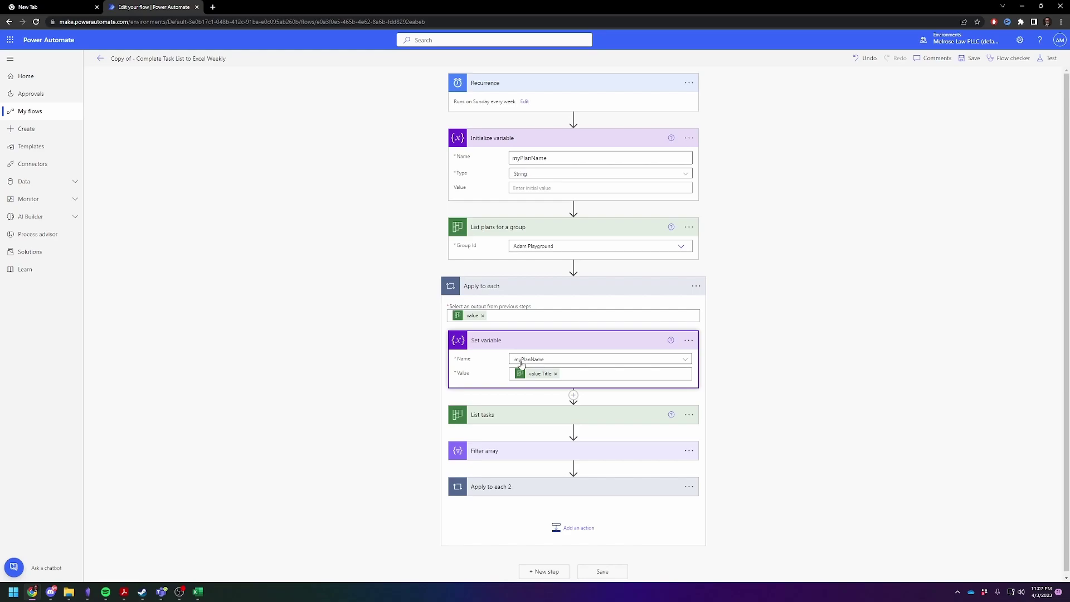
- Set the List tasks step's Group Id to Adam Playground, then bring up the Tasks Dynamic workbook
{"action": "left_click", "coordinate": [497, 415]}
{"action": "scroll", "coordinate": [565, 394], "scroll_direction": "down", "scroll_amount": 1}
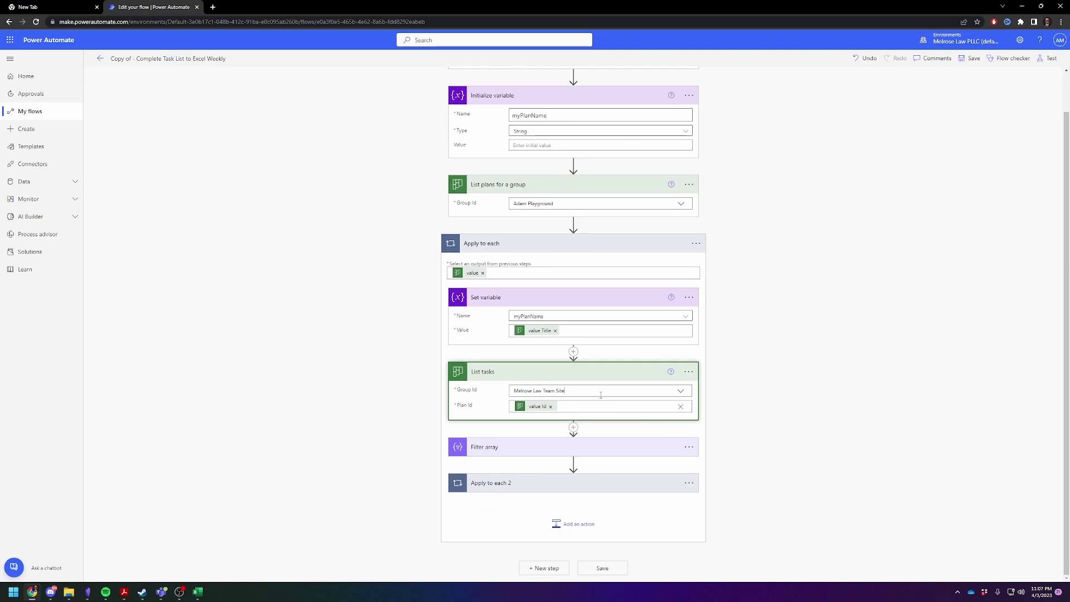
{"action": "left_click", "coordinate": [601, 394]}
{"action": "triple_click", "coordinate": [528, 393]}
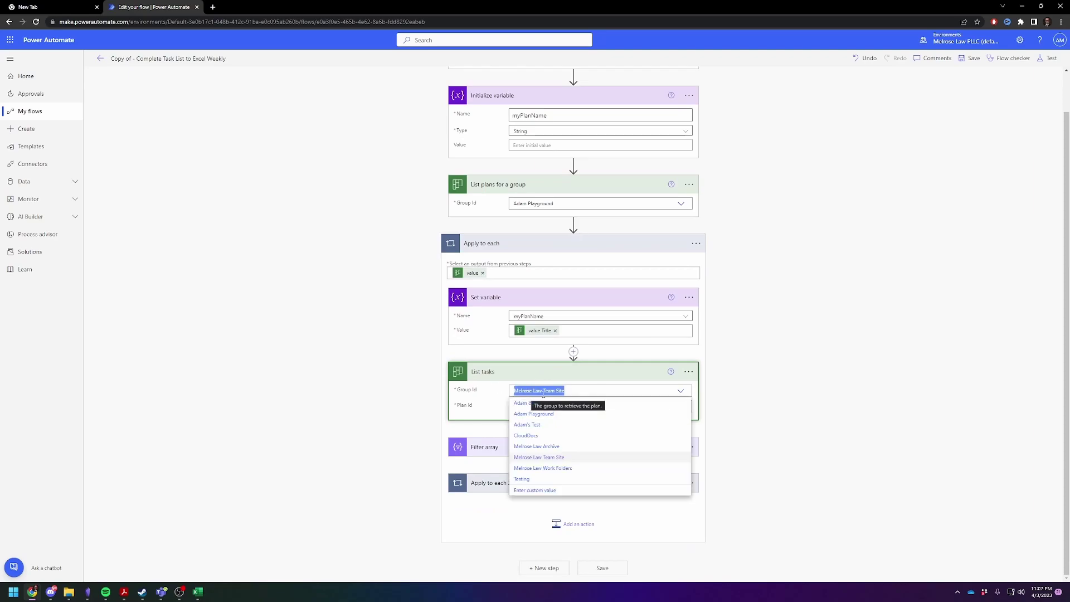
{"action": "left_click", "coordinate": [574, 414]}
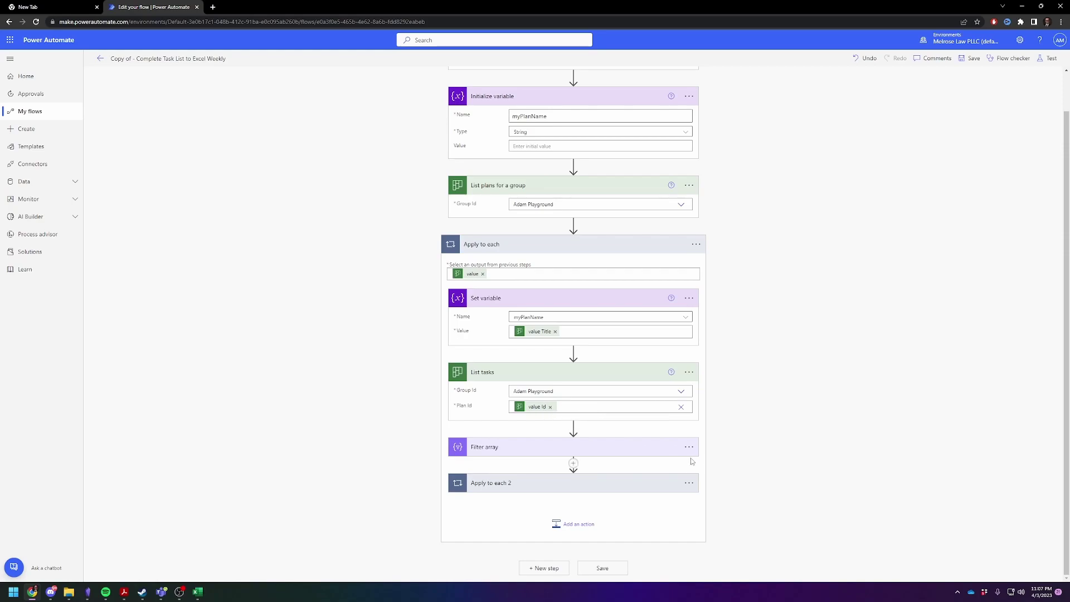
{"action": "left_click", "coordinate": [198, 592]}
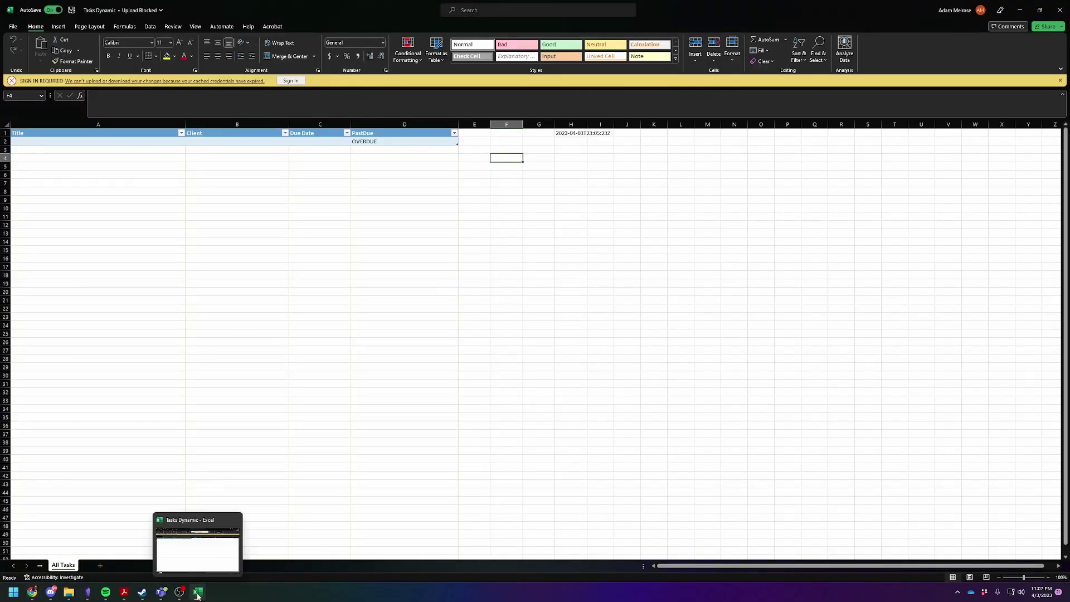
{"action": "left_click", "coordinate": [167, 442]}
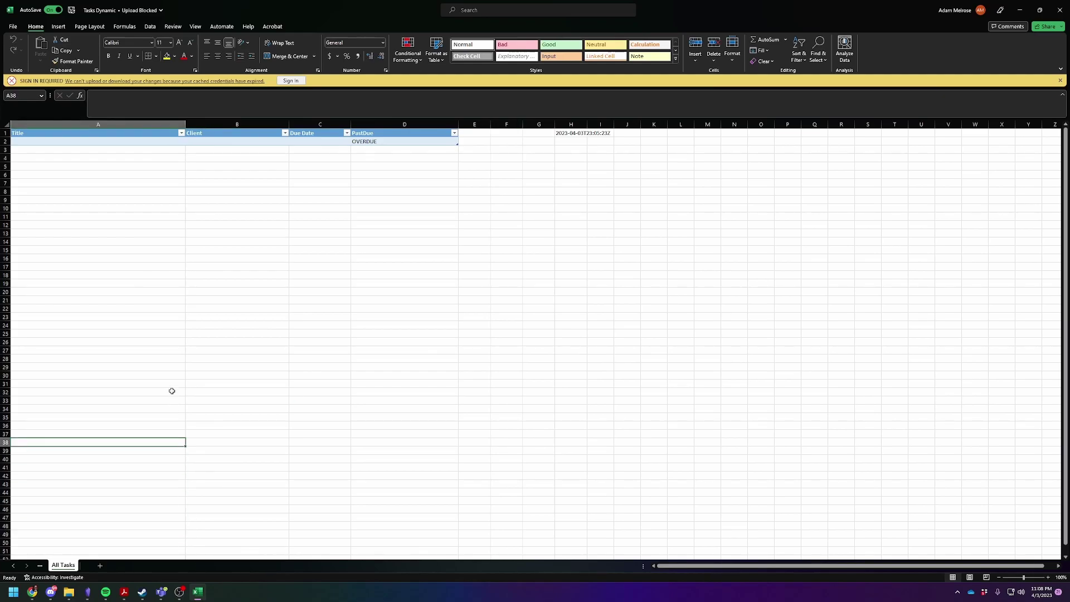
{"action": "mouse_move", "coordinate": [203, 597]}
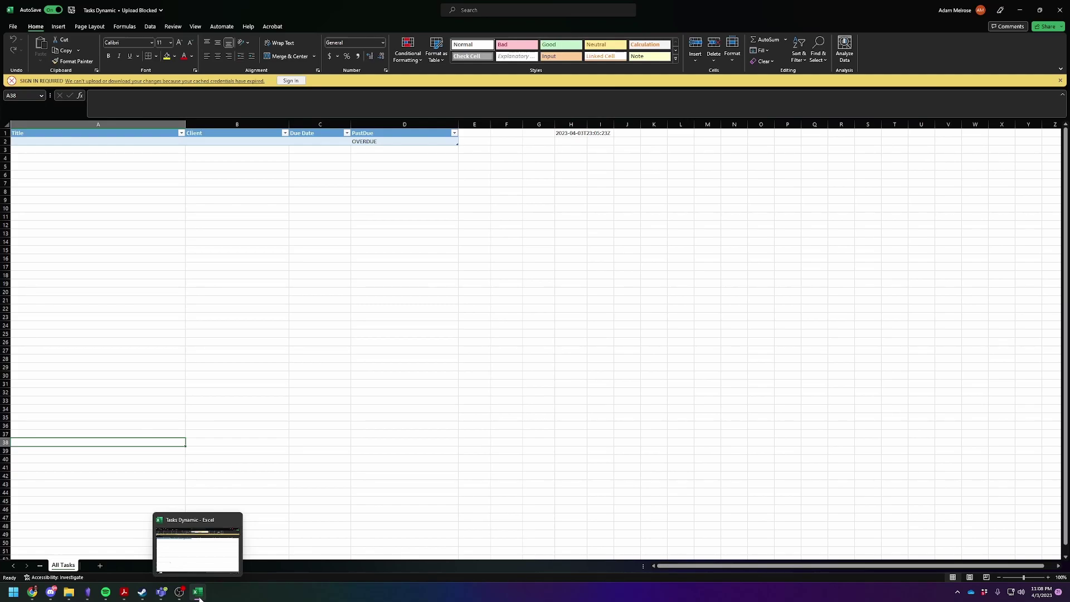
- Open up the Filter array step and its From input, then expand the Apply to each 2 loop
{"action": "left_click", "coordinate": [198, 593]}
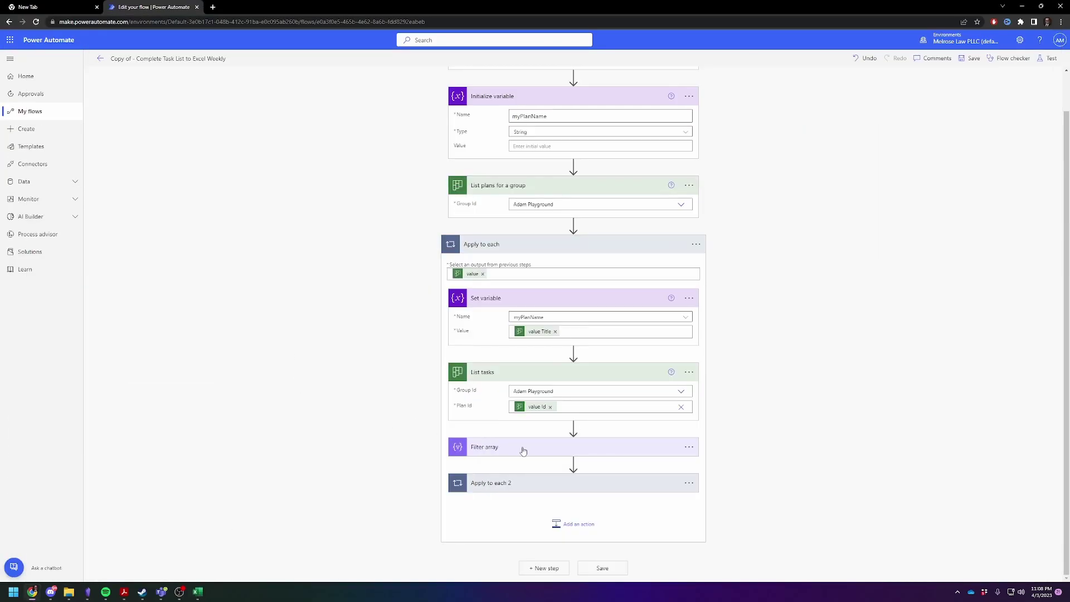
{"action": "left_click", "coordinate": [524, 449]}
{"action": "scroll", "coordinate": [410, 397], "scroll_direction": "down", "scroll_amount": 1}
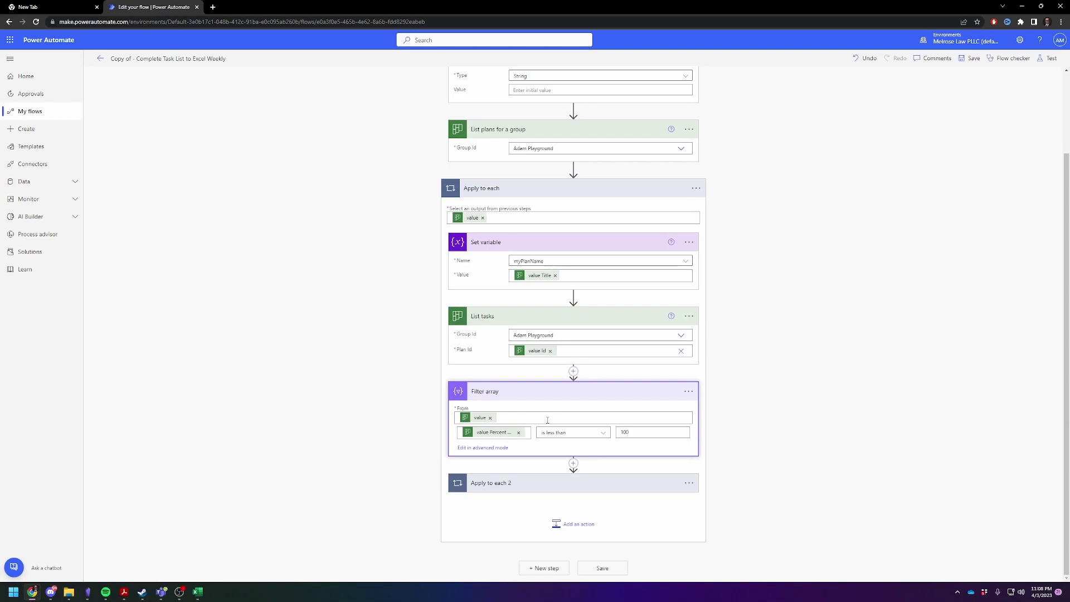
{"action": "left_click", "coordinate": [503, 419]}
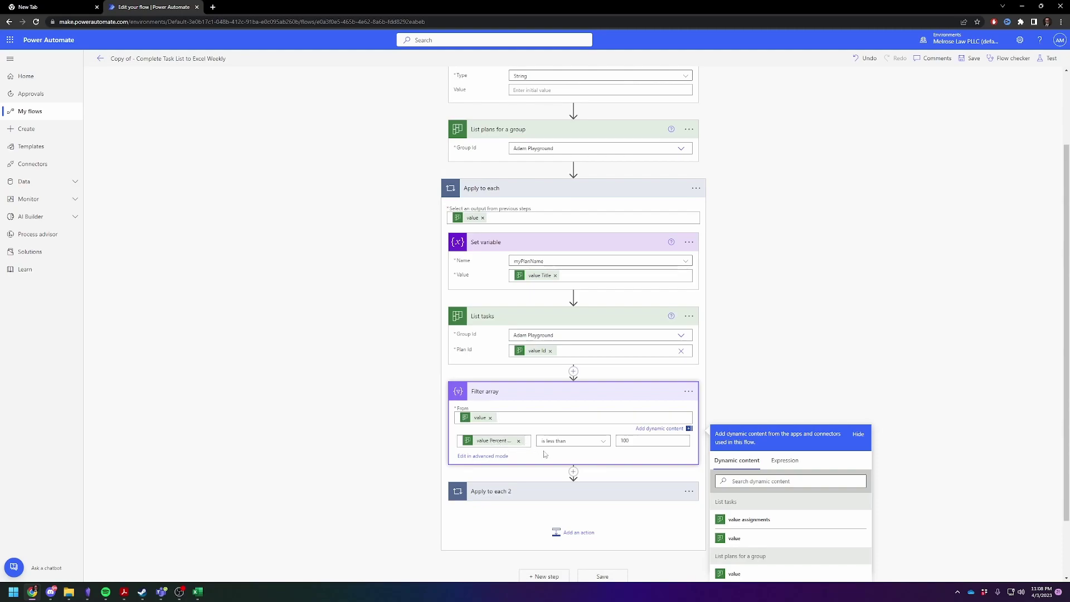
{"action": "left_click", "coordinate": [765, 402]}
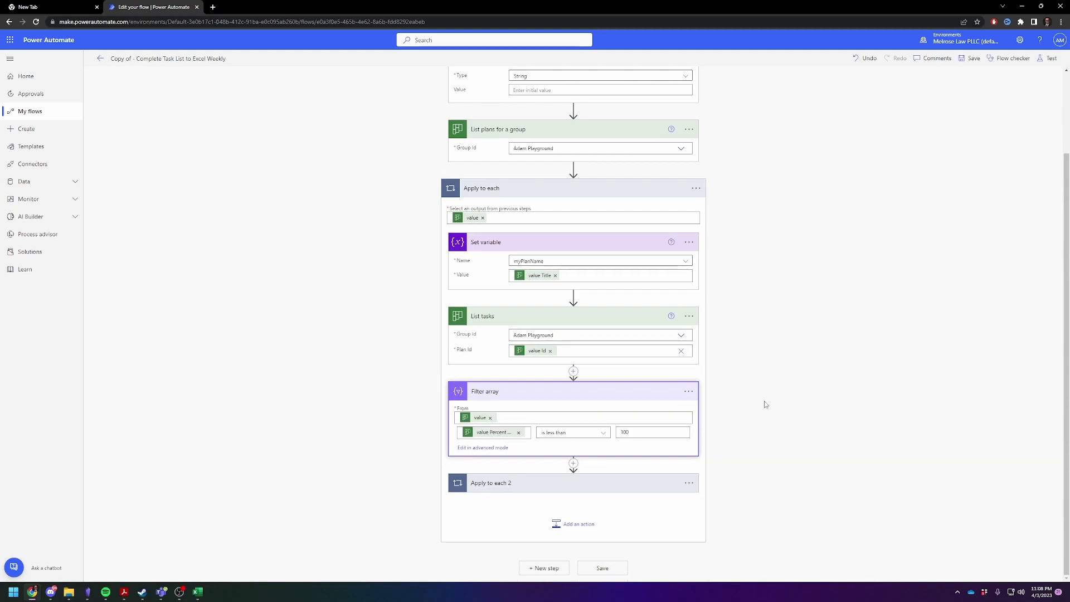
{"action": "left_click", "coordinate": [536, 484]}
{"action": "scroll", "coordinate": [366, 362], "scroll_direction": "down", "scroll_amount": 2}
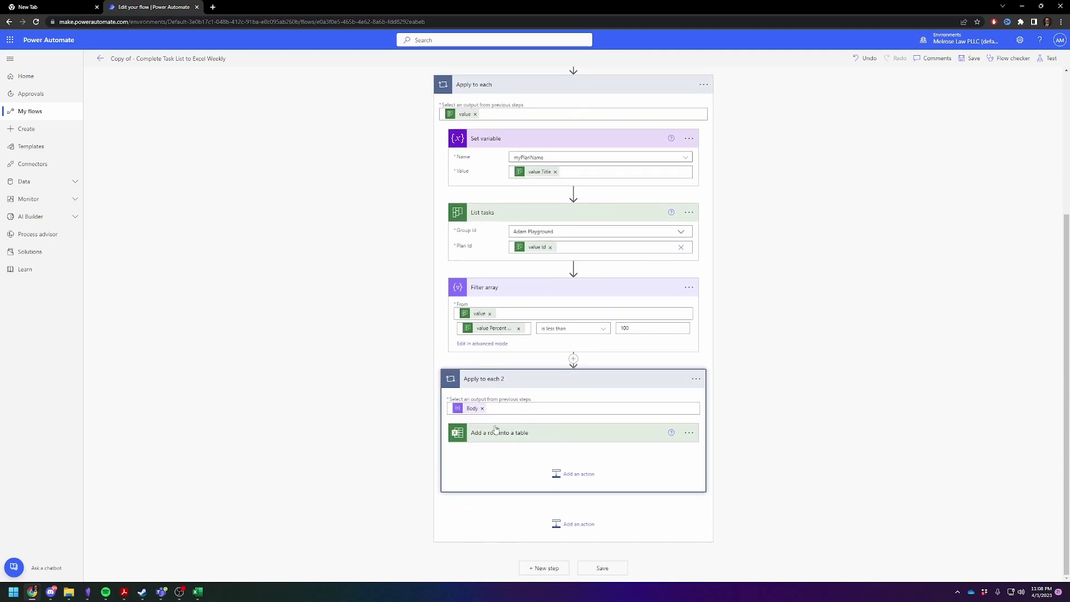
- Expand the Add a row into a table step, leaving its Location unchanged
{"action": "left_click", "coordinate": [512, 434]}
{"action": "scroll", "coordinate": [415, 382], "scroll_direction": "down", "scroll_amount": 1}
{"action": "scroll", "coordinate": [414, 381], "scroll_direction": "down", "scroll_amount": 2}
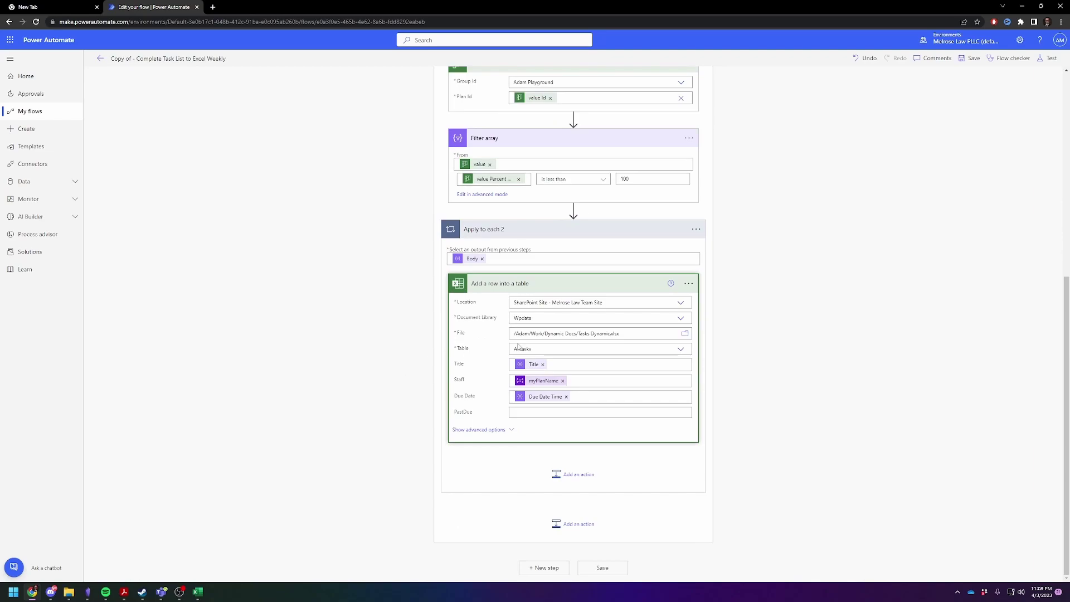
{"action": "left_click", "coordinate": [636, 302]}
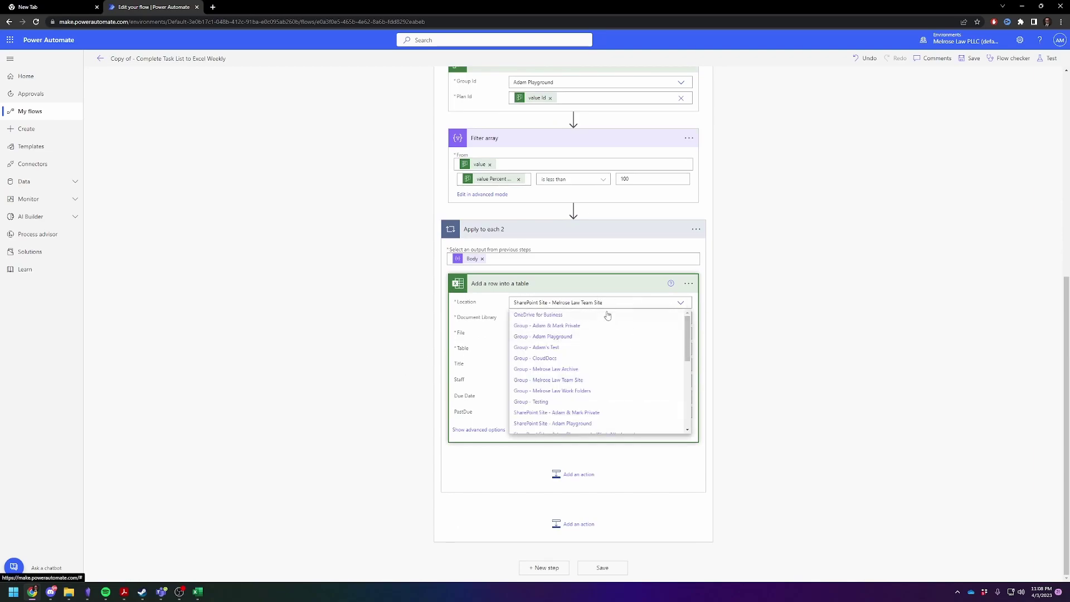
{"action": "key", "text": "Escape"}
- Pick Tasks Dynamic.xlsx from Adam > Work > Dynamic Docs > Youtube Video as the target file
{"action": "left_click", "coordinate": [685, 333]}
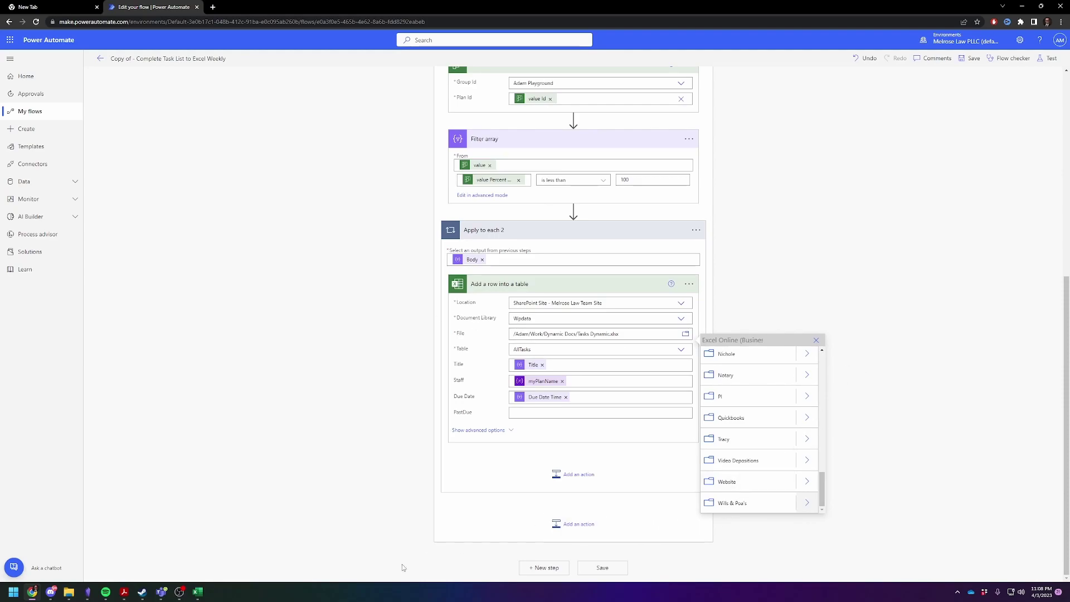
{"action": "scroll", "coordinate": [750, 485], "scroll_direction": "up", "scroll_amount": 10}
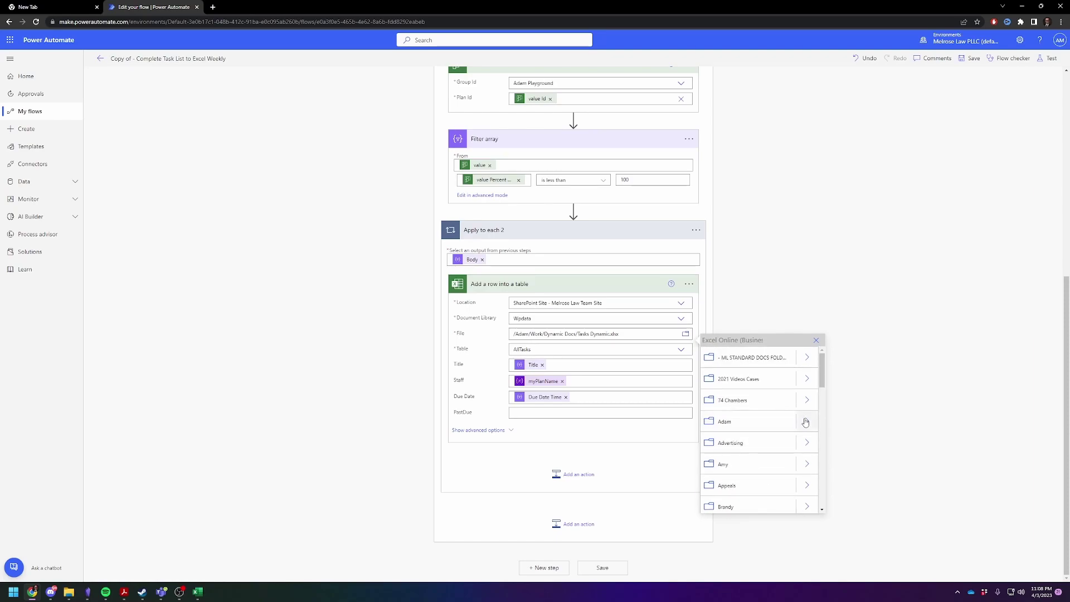
{"action": "left_click", "coordinate": [806, 419]}
{"action": "scroll", "coordinate": [785, 429], "scroll_direction": "down", "scroll_amount": 5}
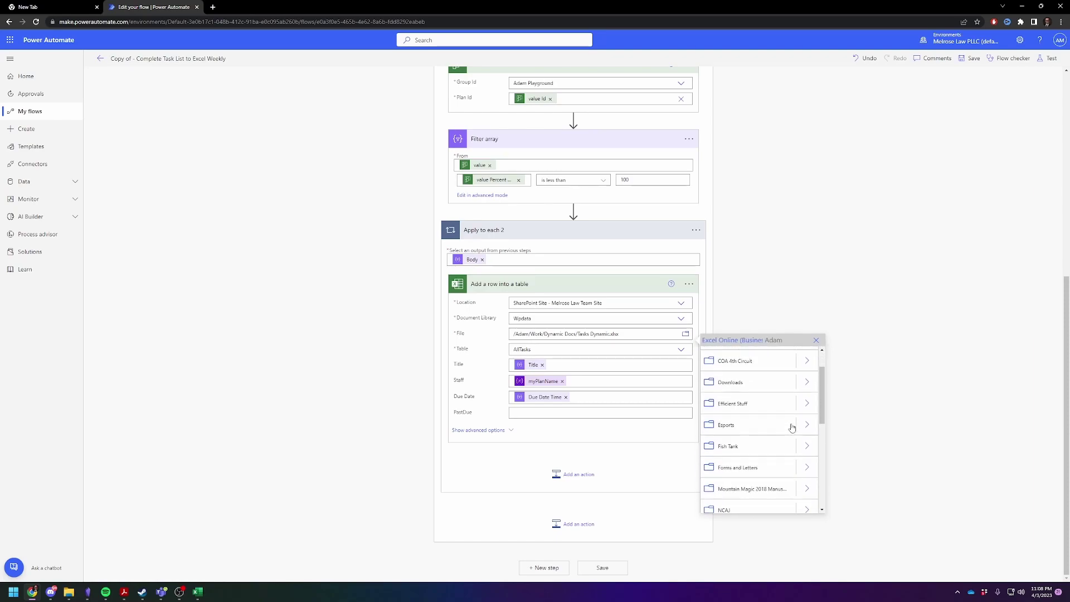
{"action": "left_click", "coordinate": [806, 503]}
{"action": "left_click", "coordinate": [814, 357]}
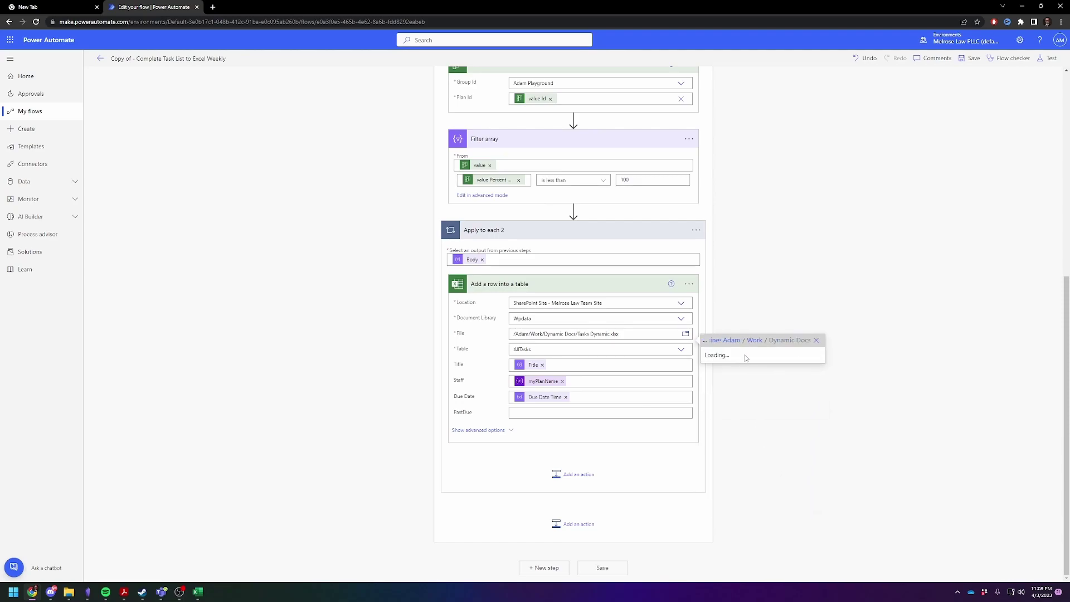
{"action": "left_click", "coordinate": [814, 358]}
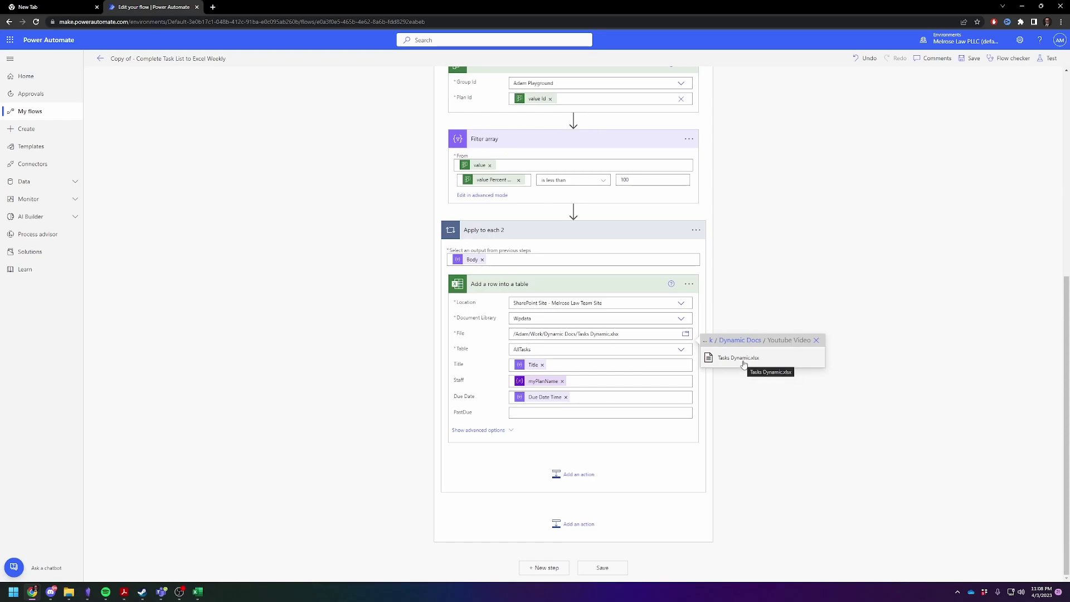
{"action": "left_click", "coordinate": [742, 359]}
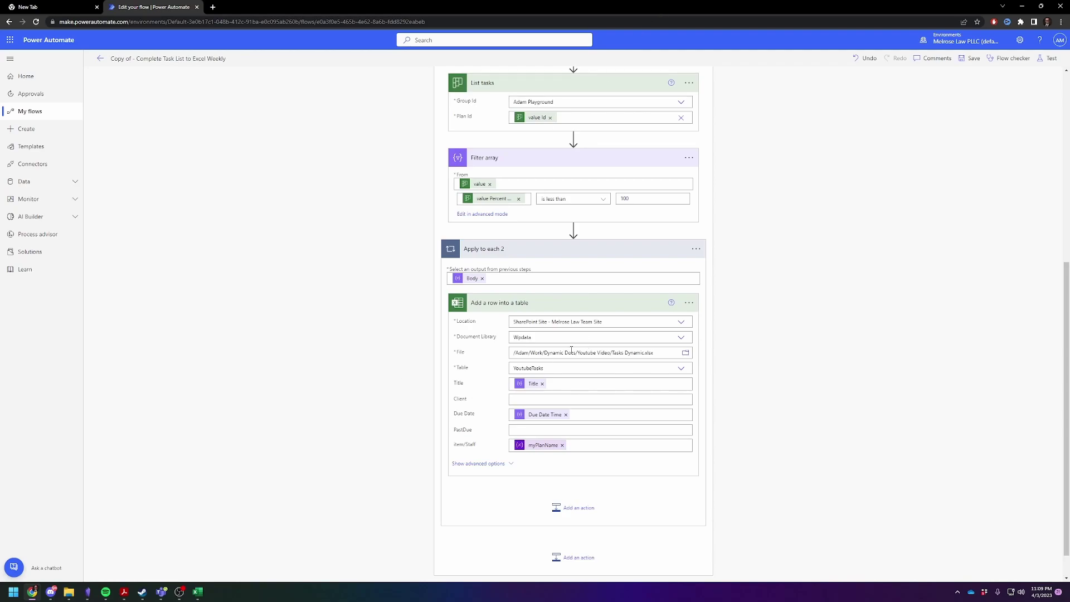
- Choose the YoutubeTasks table and remove the myPlanName token from item/Staff
{"action": "left_click", "coordinate": [601, 366]}
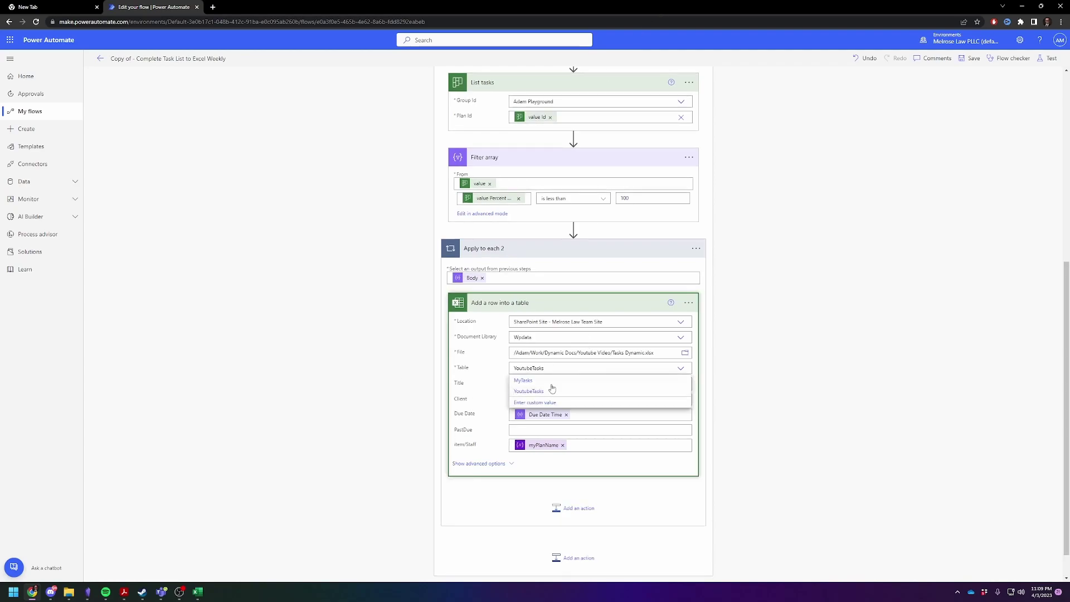
{"action": "left_click", "coordinate": [547, 393]}
{"action": "left_click", "coordinate": [798, 441]}
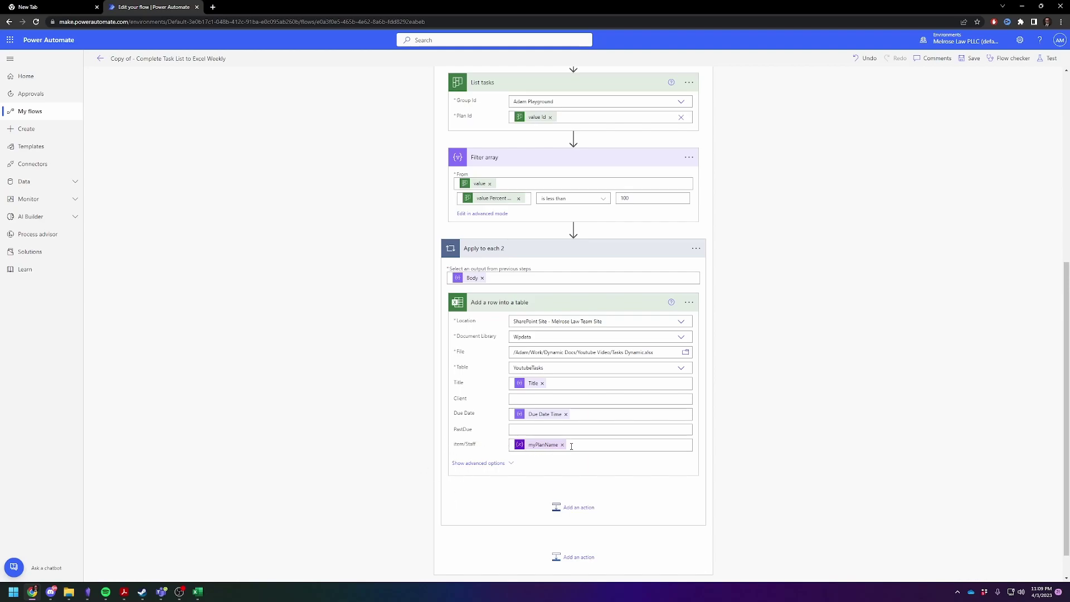
{"action": "left_click", "coordinate": [564, 445]}
{"action": "left_click", "coordinate": [413, 426]}
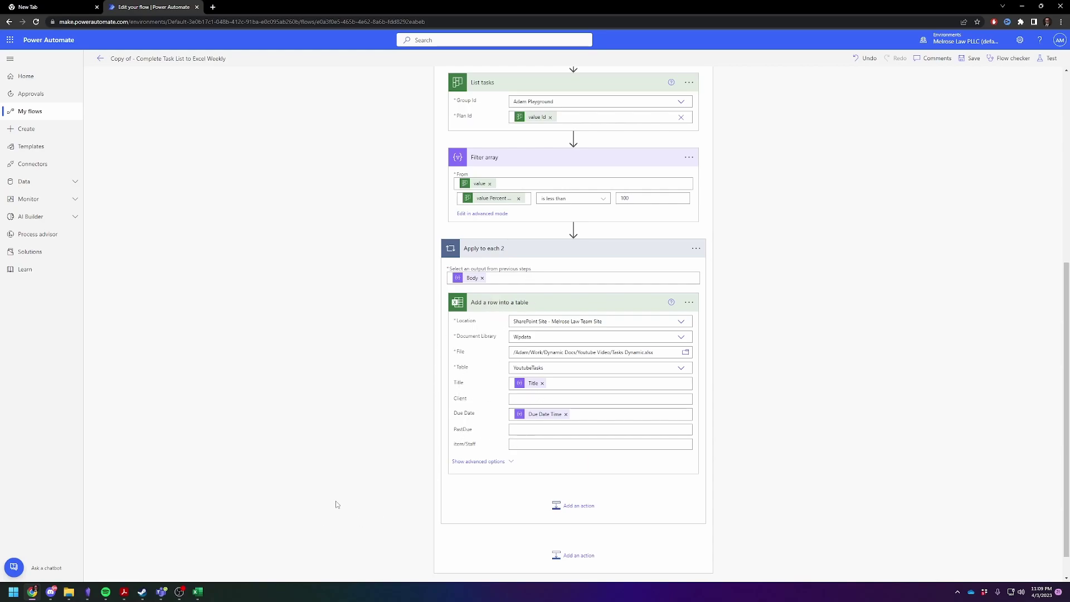
- After checking the workbook's columns, fill the Client column with the myPlanName variable
{"action": "left_click", "coordinate": [198, 591]}
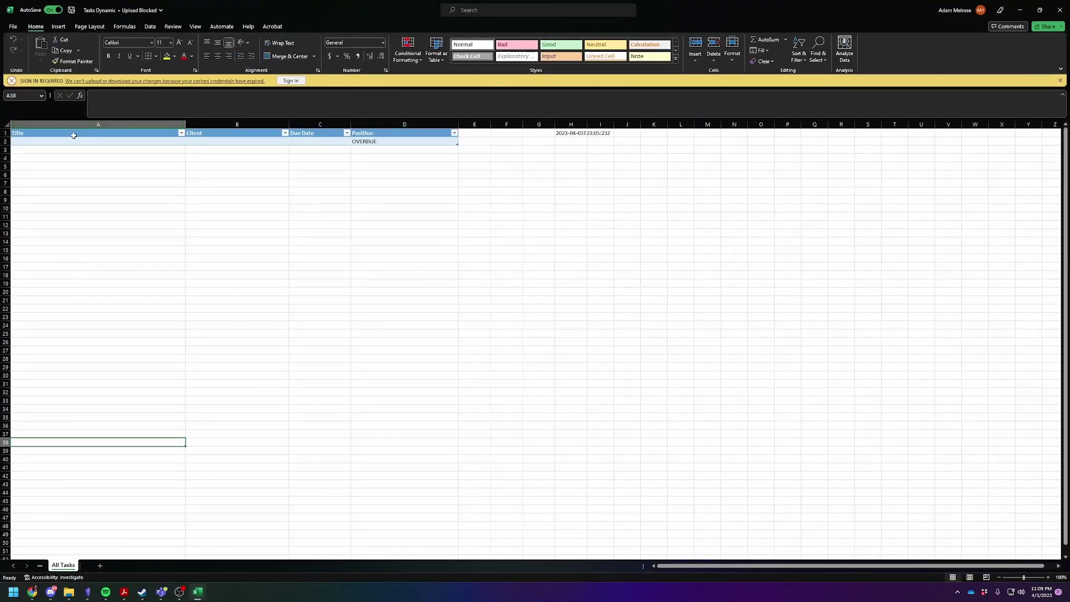
{"action": "left_click", "coordinate": [199, 592]}
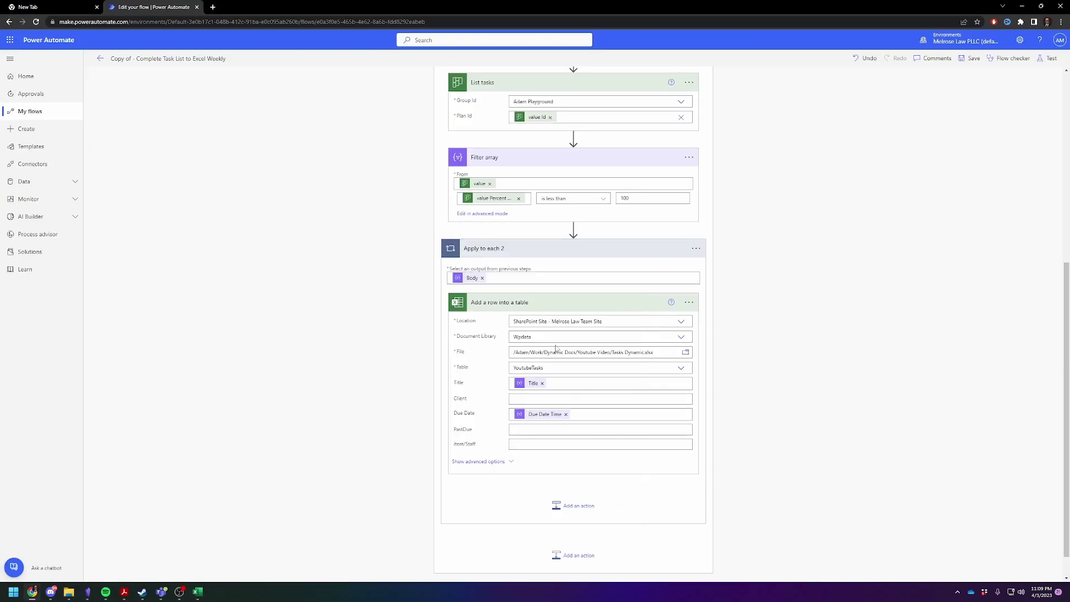
{"action": "left_click", "coordinate": [539, 383]}
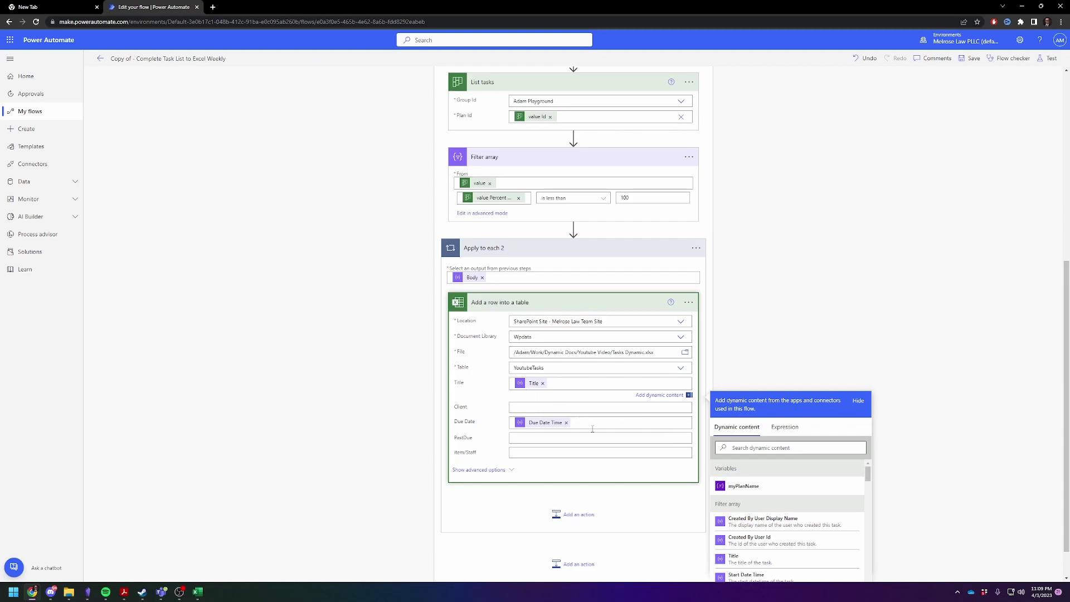
{"action": "left_click", "coordinate": [559, 408]}
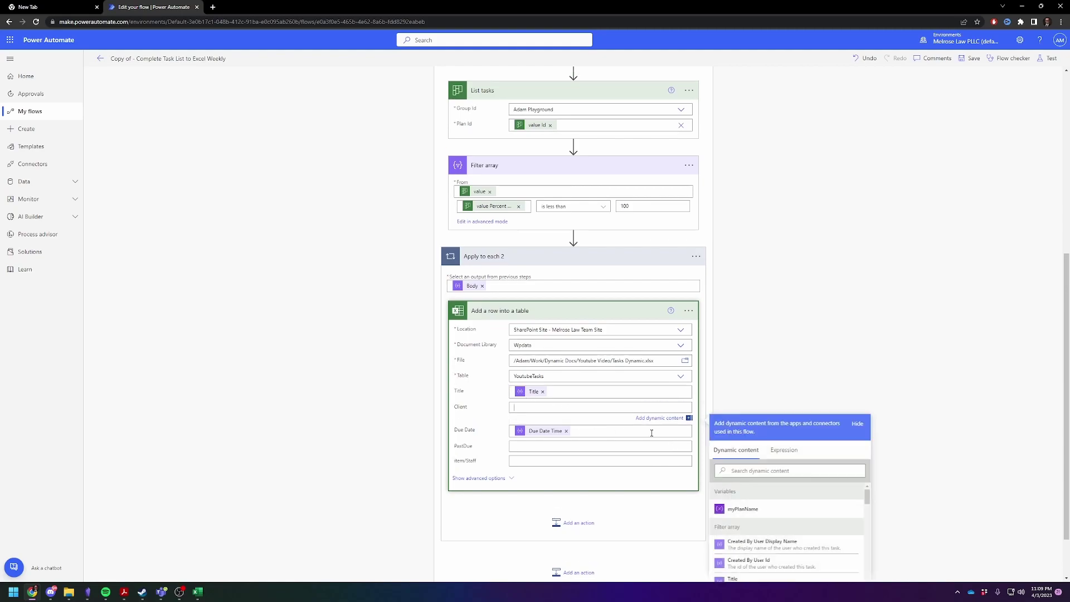
{"action": "left_click", "coordinate": [750, 510]}
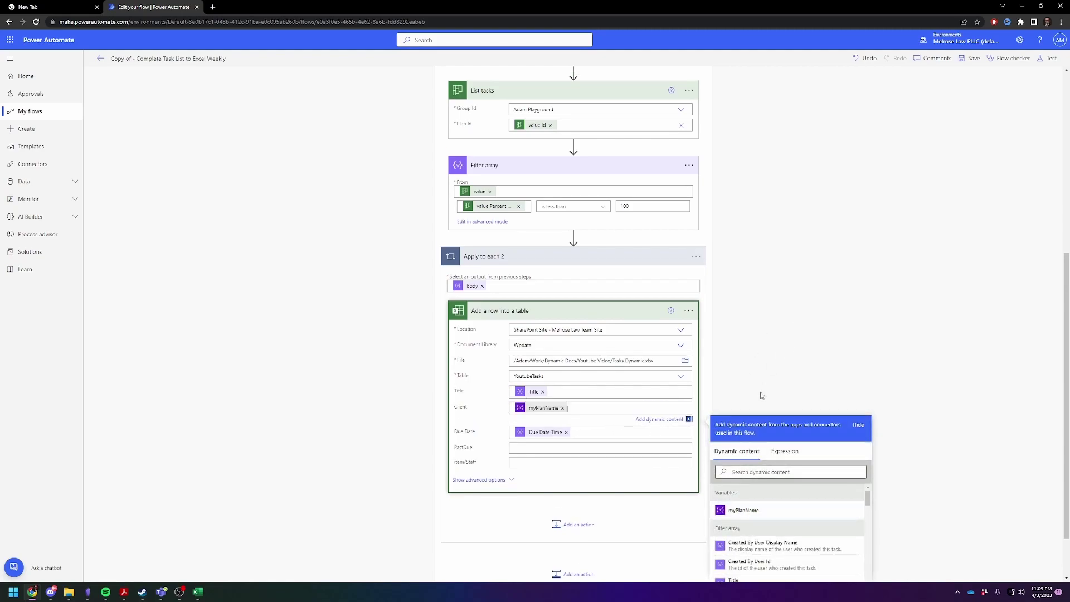
{"action": "left_click", "coordinate": [613, 433]}
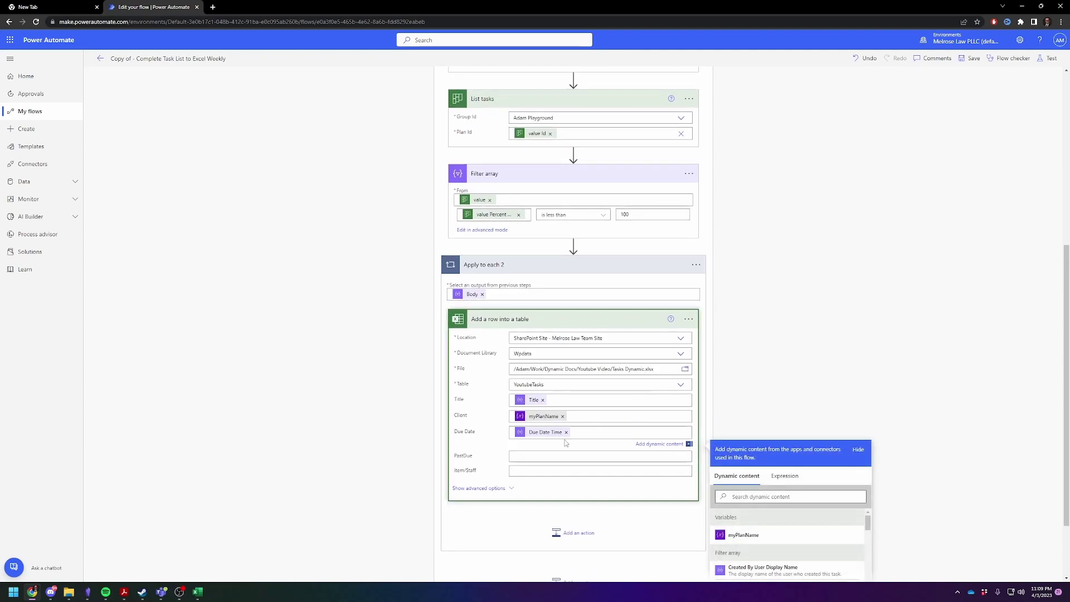
{"action": "left_click", "coordinate": [783, 376]}
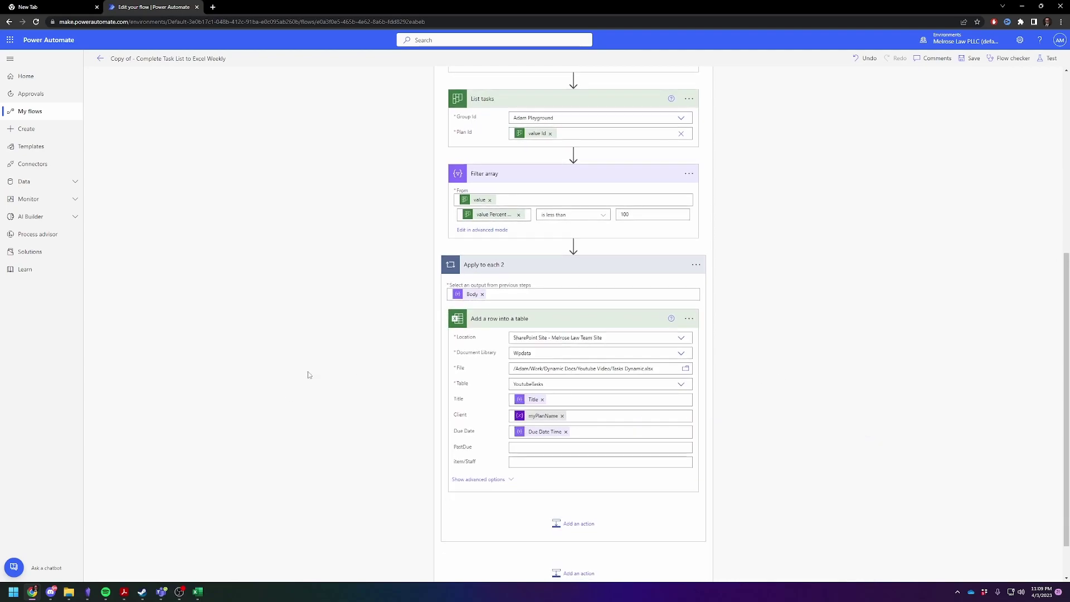
{"action": "scroll", "coordinate": [303, 369], "scroll_direction": "down", "scroll_amount": 1}
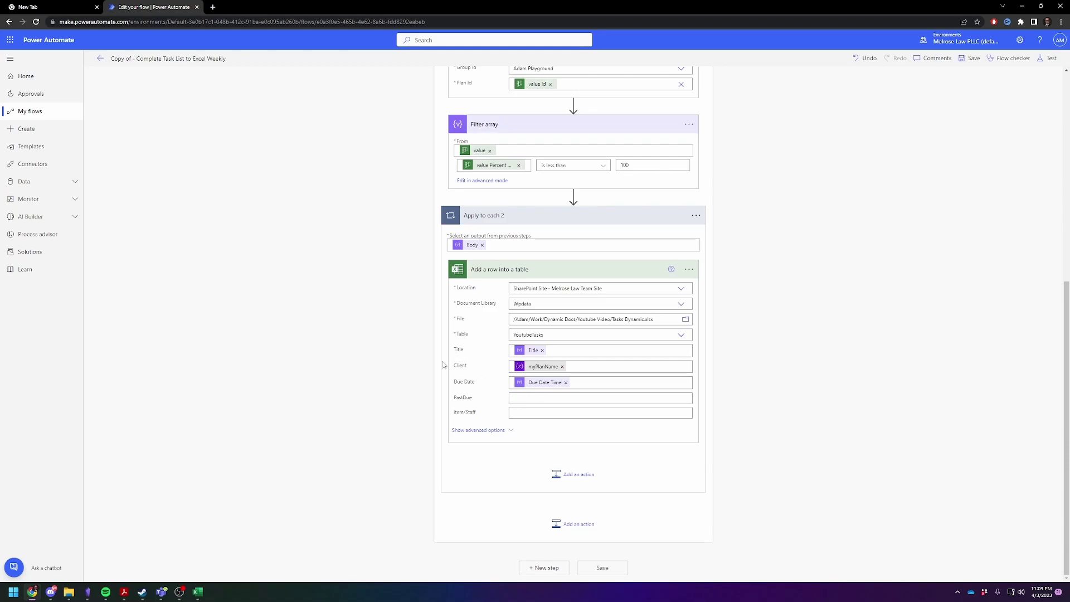
{"action": "scroll", "coordinate": [440, 359], "scroll_direction": "up", "scroll_amount": 4}
{"action": "scroll", "coordinate": [471, 360], "scroll_direction": "up", "scroll_amount": 3}
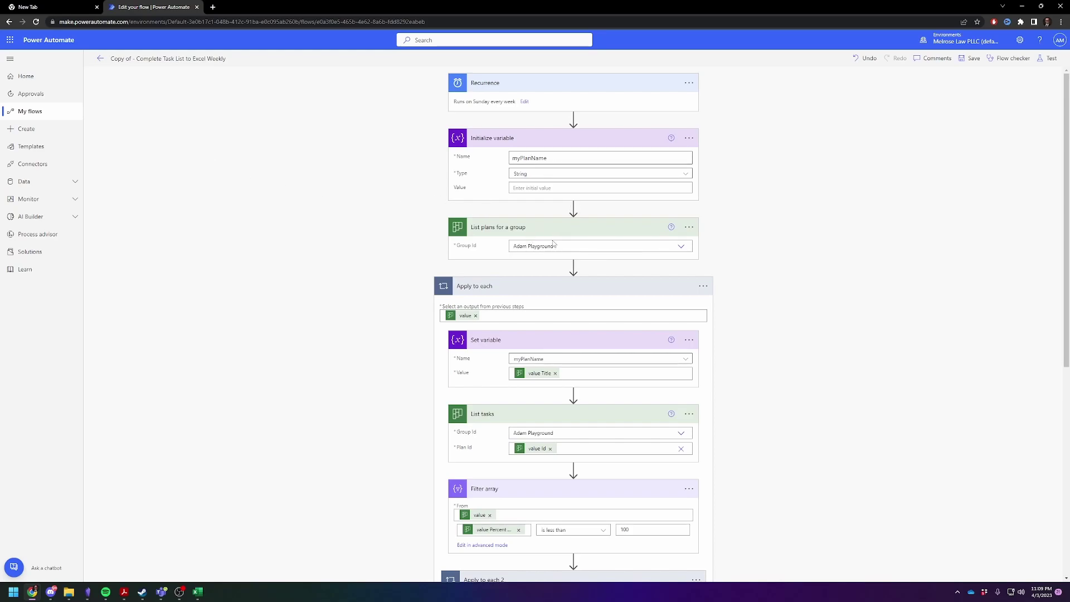
{"action": "scroll", "coordinate": [543, 390], "scroll_direction": "down", "scroll_amount": 2}
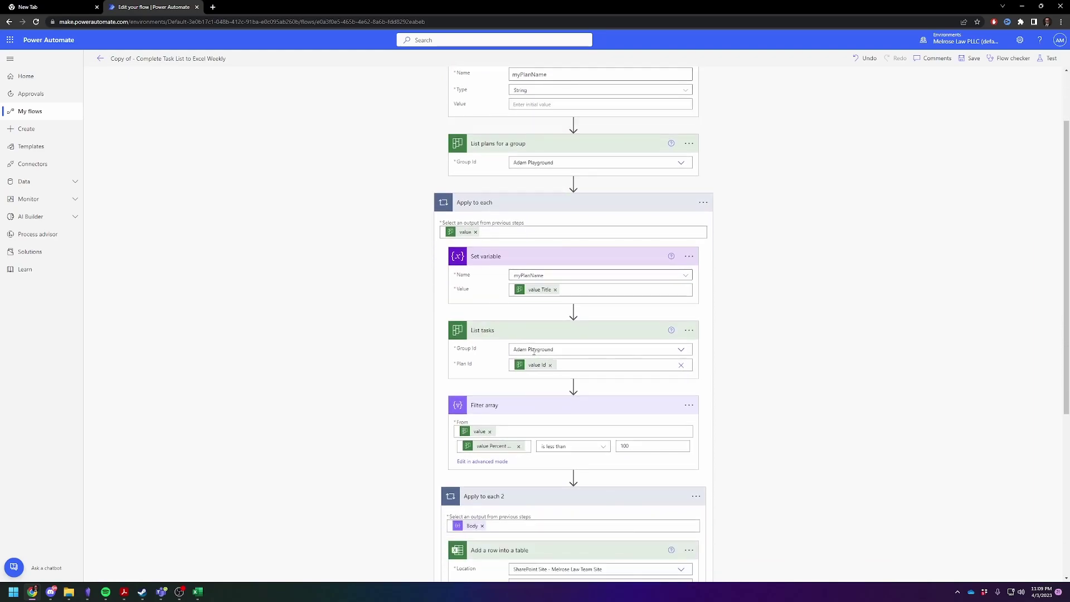
{"action": "scroll", "coordinate": [558, 346], "scroll_direction": "down", "scroll_amount": 5}
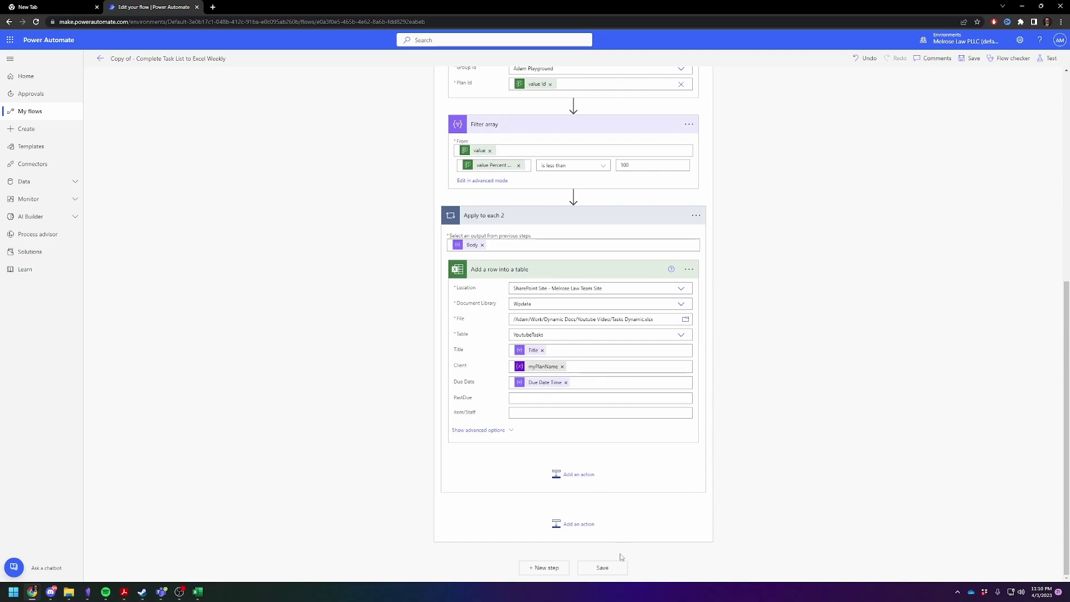
- Save the flow without testing it, then turn it on from its details page
{"action": "left_click", "coordinate": [607, 566]}
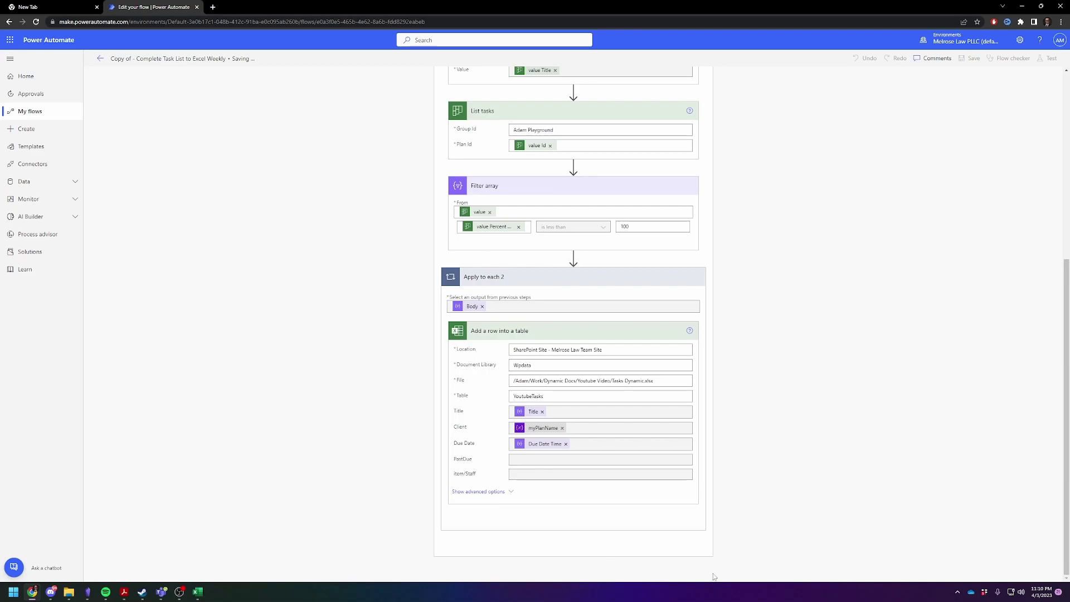
{"action": "scroll", "coordinate": [671, 488], "scroll_direction": "up", "scroll_amount": 5}
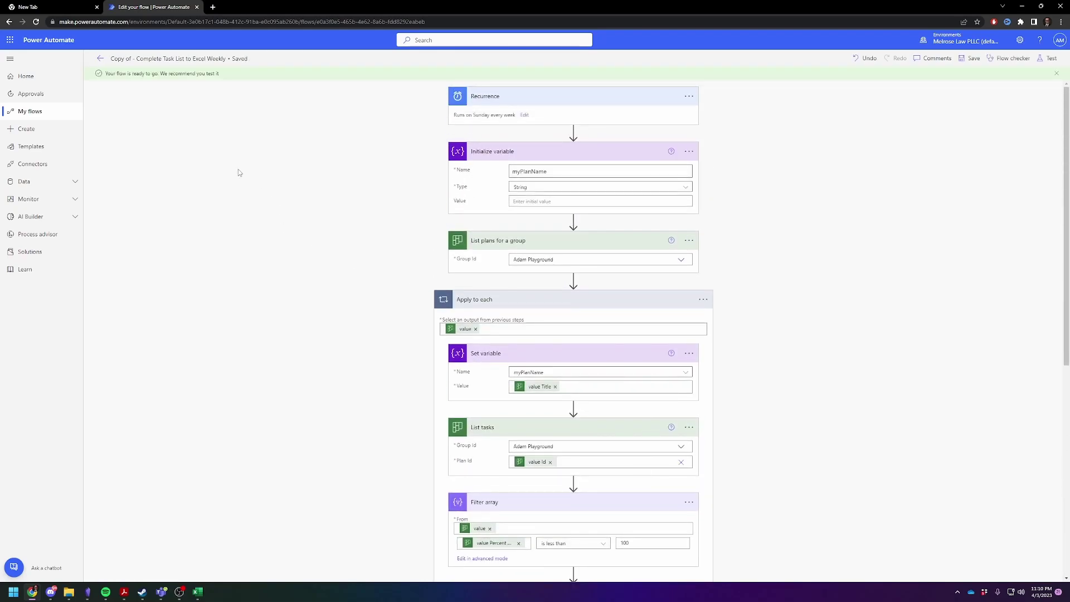
{"action": "left_click", "coordinate": [1047, 58]}
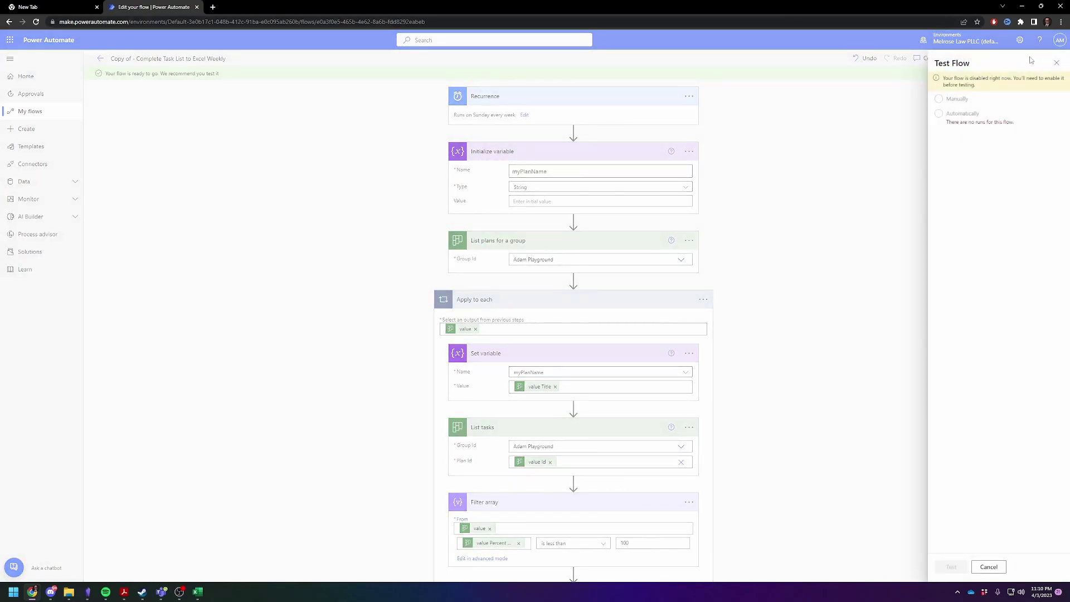
{"action": "left_click", "coordinate": [860, 140]}
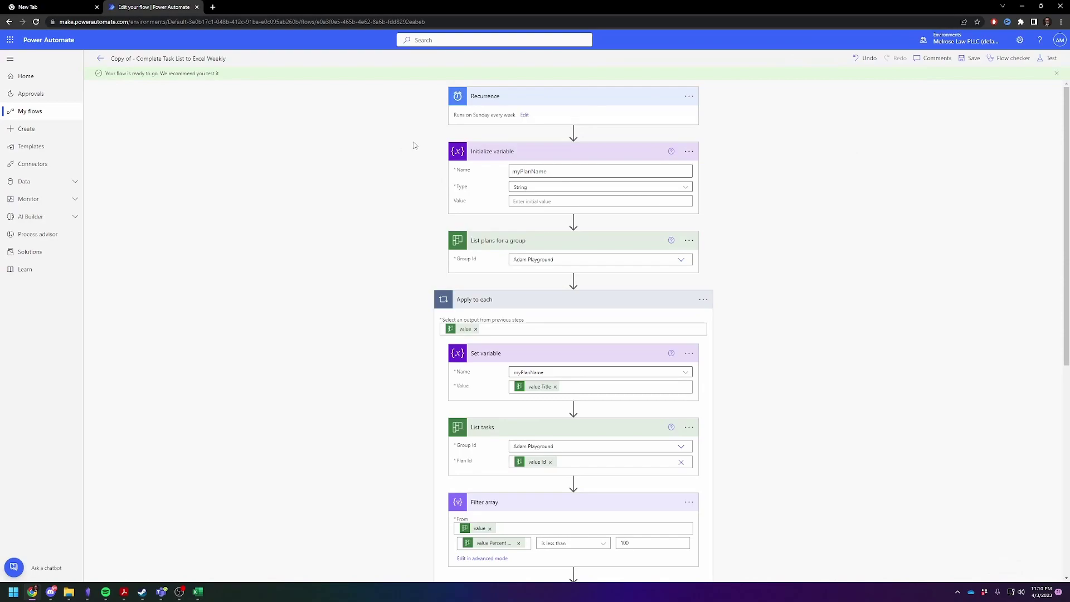
{"action": "left_click", "coordinate": [100, 60]}
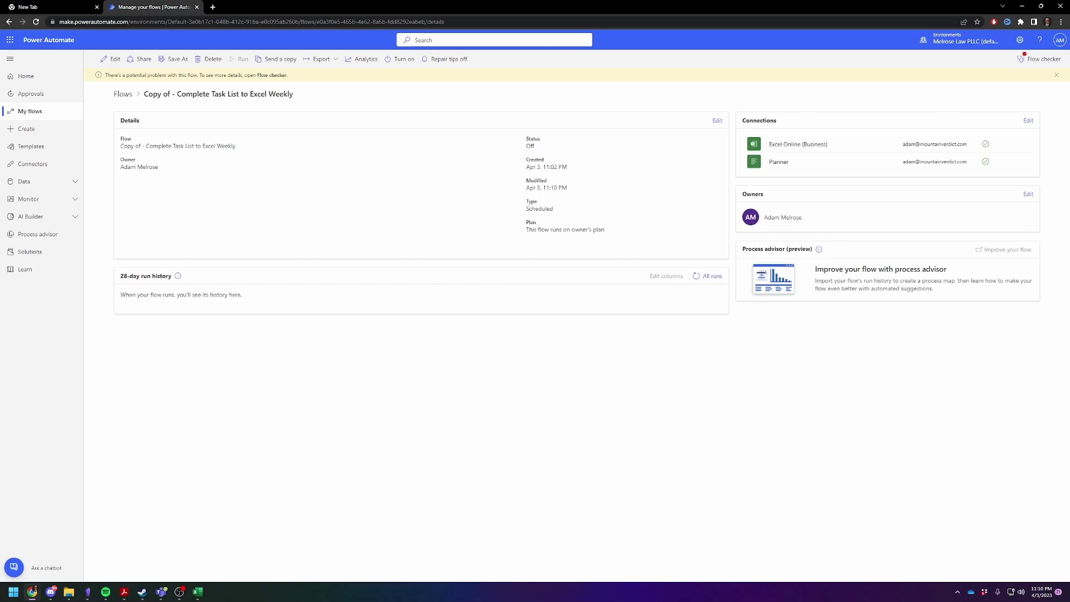
{"action": "left_click", "coordinate": [405, 61]}
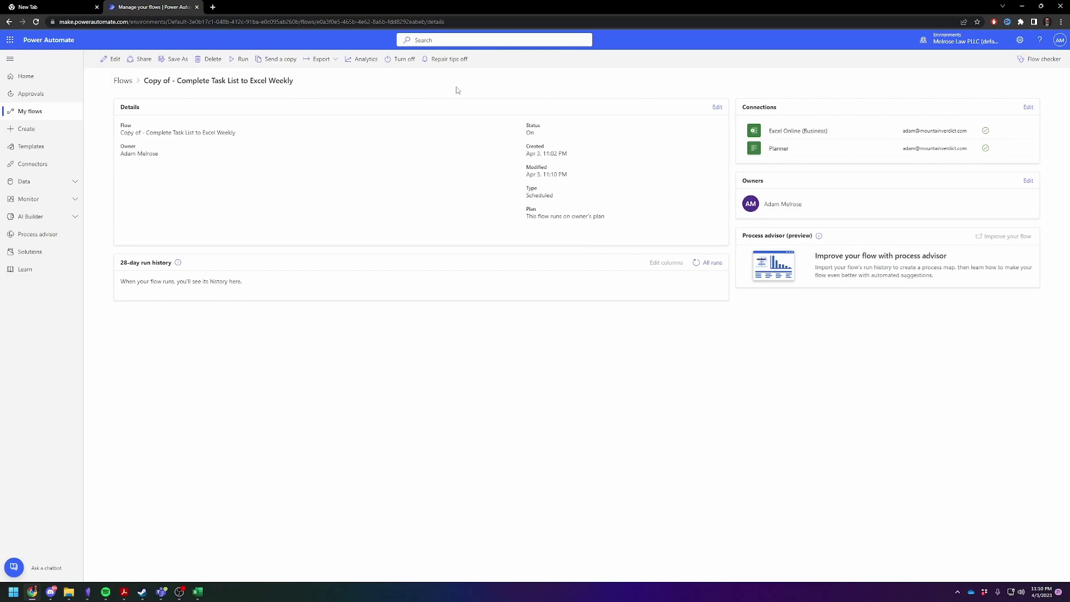
- Test the flow manually and confirm every step succeeds, with Apply to each taking 11s
{"action": "left_click", "coordinate": [107, 63]}
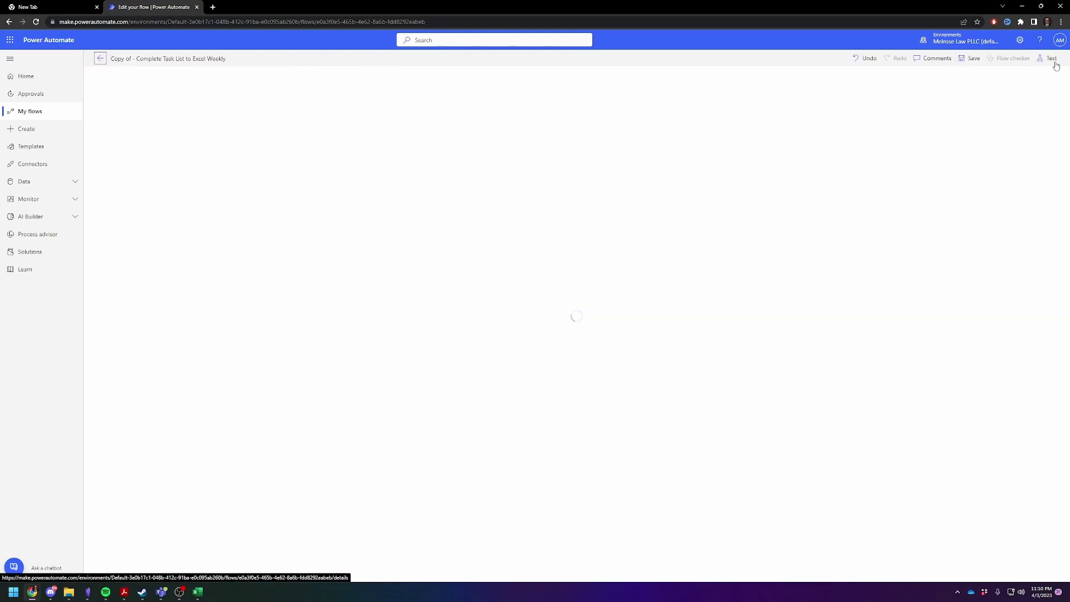
{"action": "left_click", "coordinate": [1051, 60]}
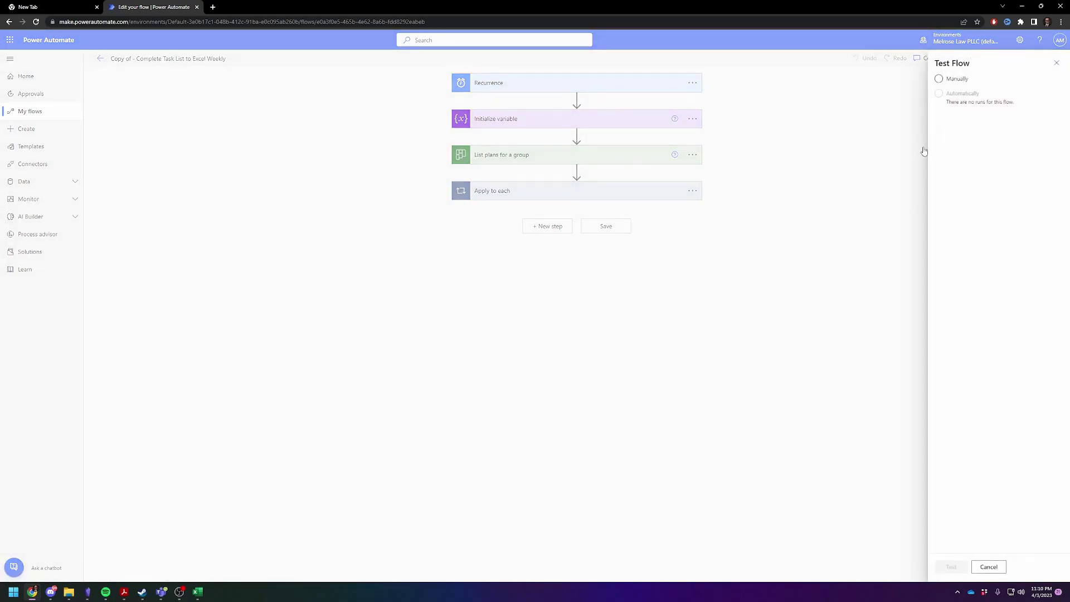
{"action": "left_click", "coordinate": [951, 567]}
{"action": "left_click", "coordinate": [948, 567]}
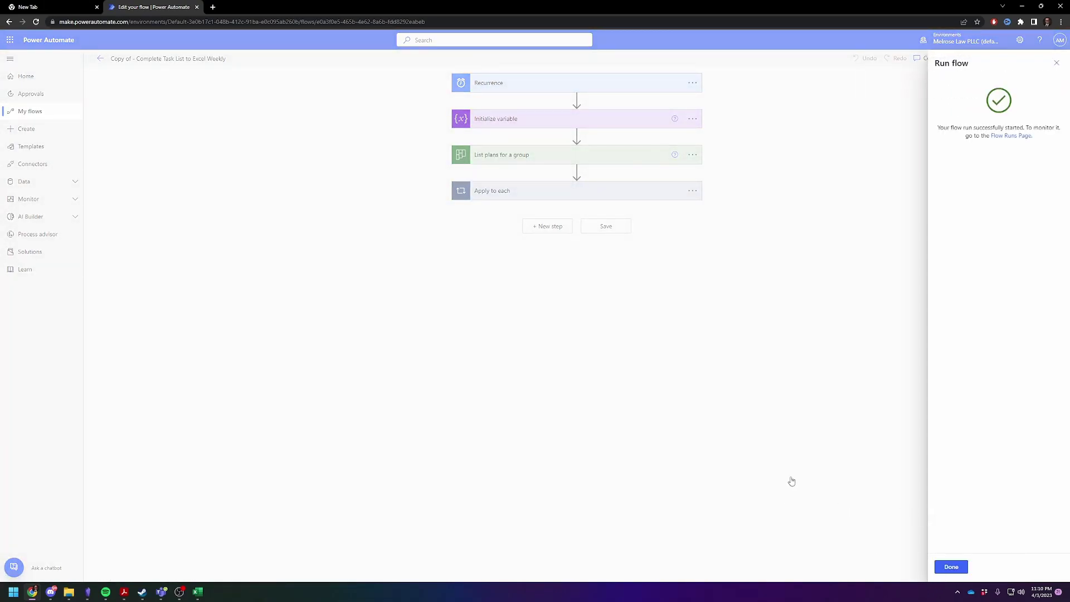
{"action": "left_click", "coordinate": [943, 566]}
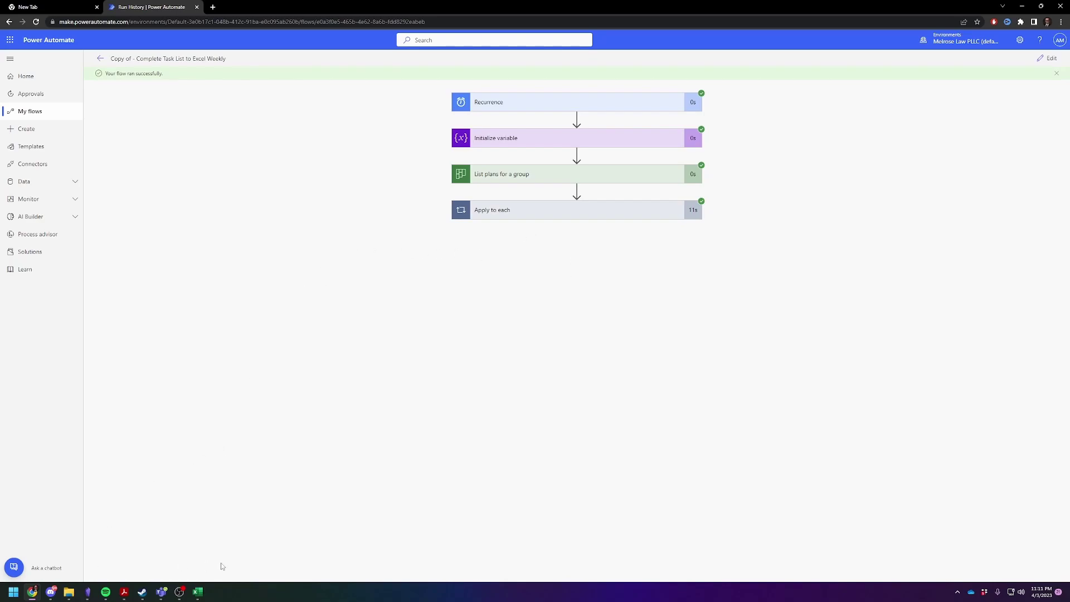
- Close the currently open Tasks Dynamic workbook
{"action": "mouse_move", "coordinate": [71, 597]}
{"action": "left_click", "coordinate": [197, 592]}
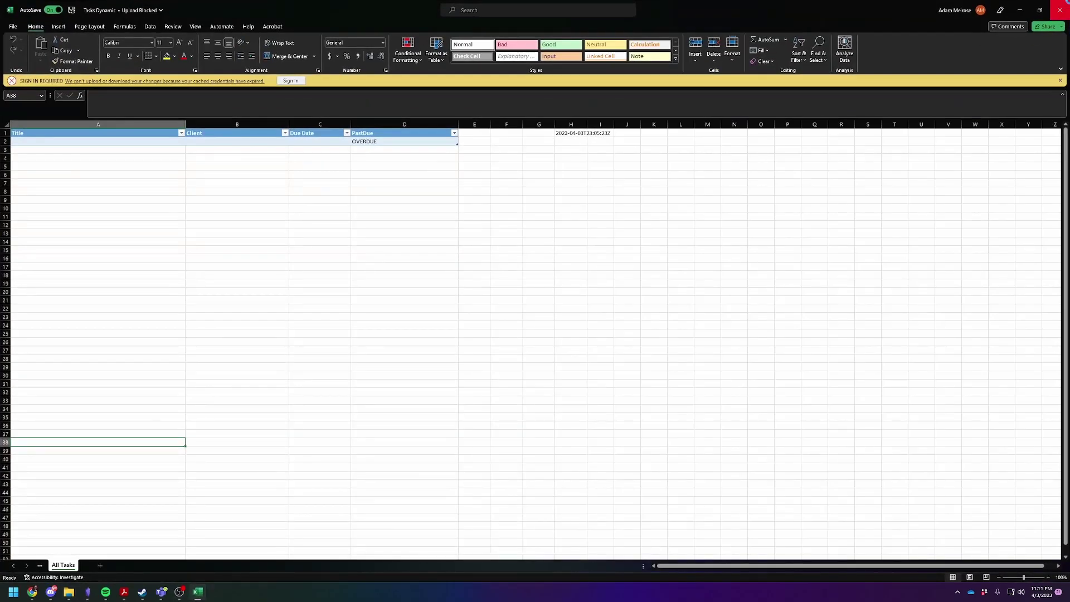
{"action": "key", "text": "alt+F4"}
- Reopen Tasks Dynamic from Dynamic Docs > Youtube Video in File Explorer
{"action": "key", "text": "alt+Tab"}
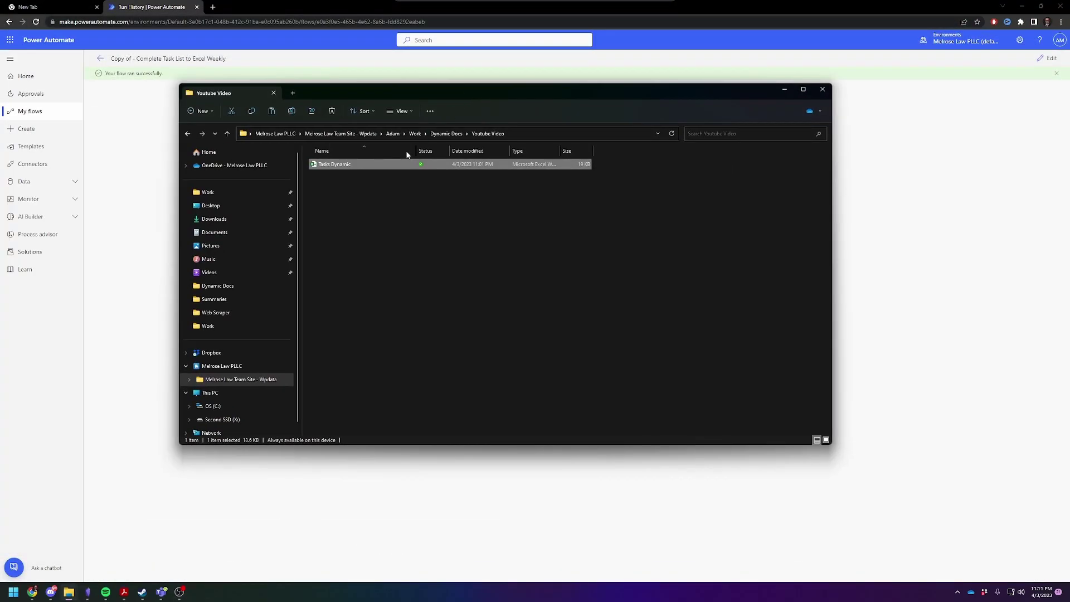
{"action": "double_click", "coordinate": [335, 164]}
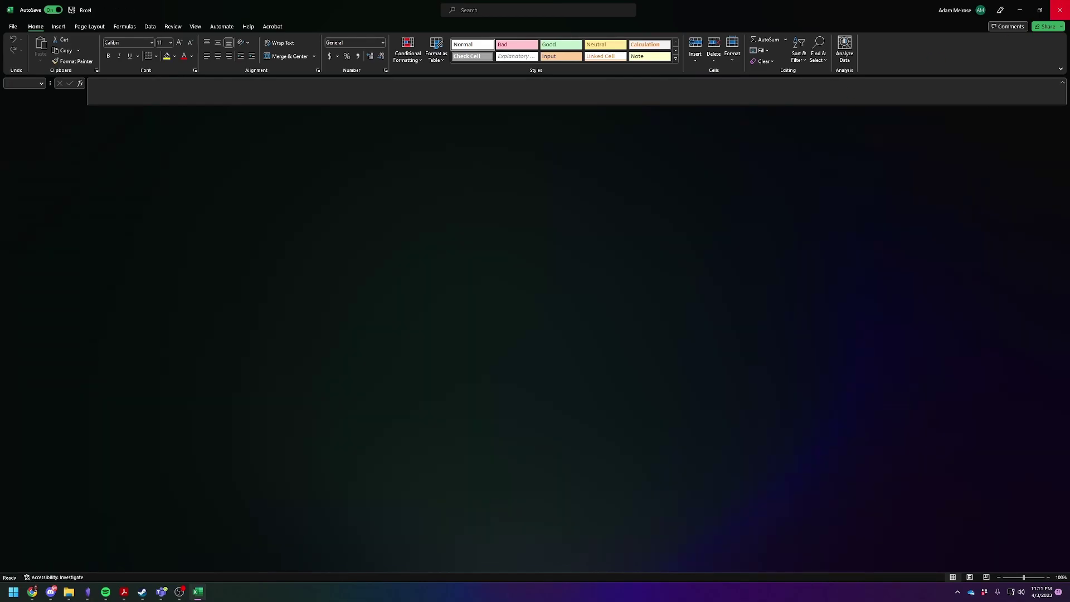
{"action": "key", "text": "alt+Up"}
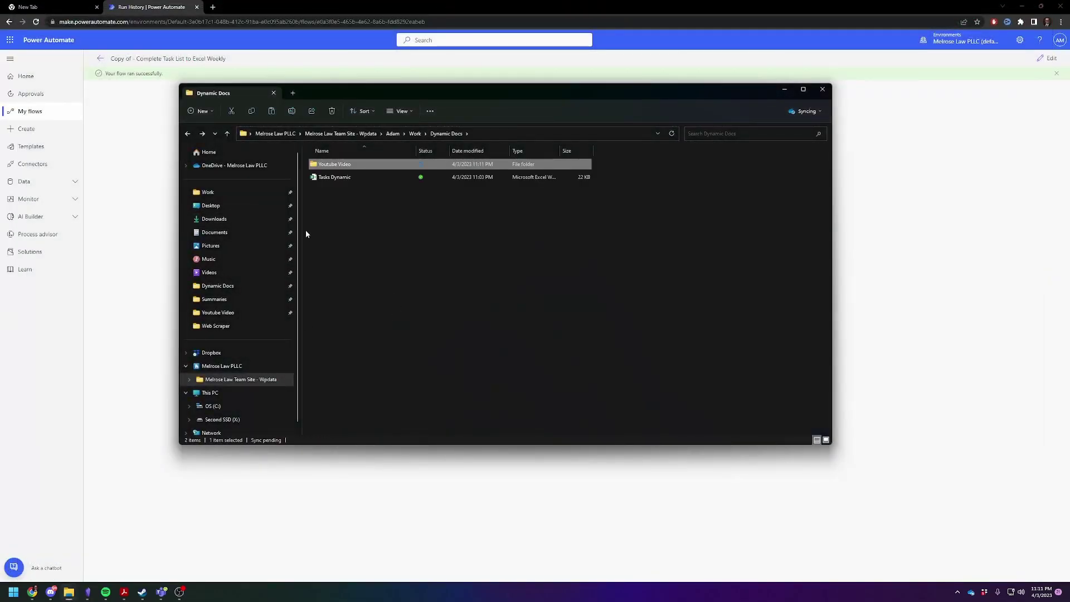
{"action": "left_click", "coordinate": [399, 327]}
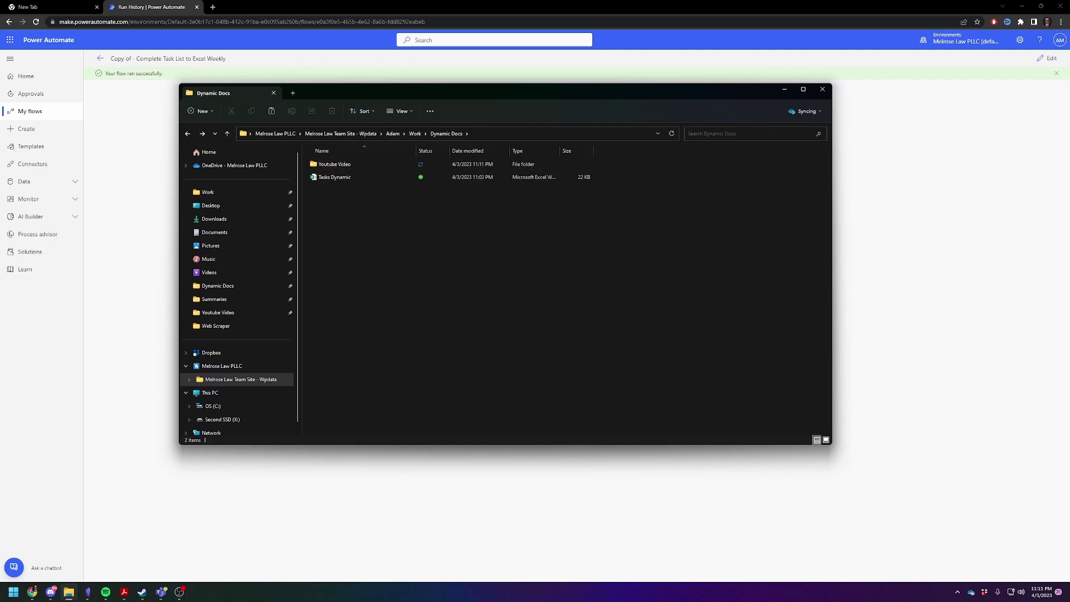
{"action": "double_click", "coordinate": [334, 164]}
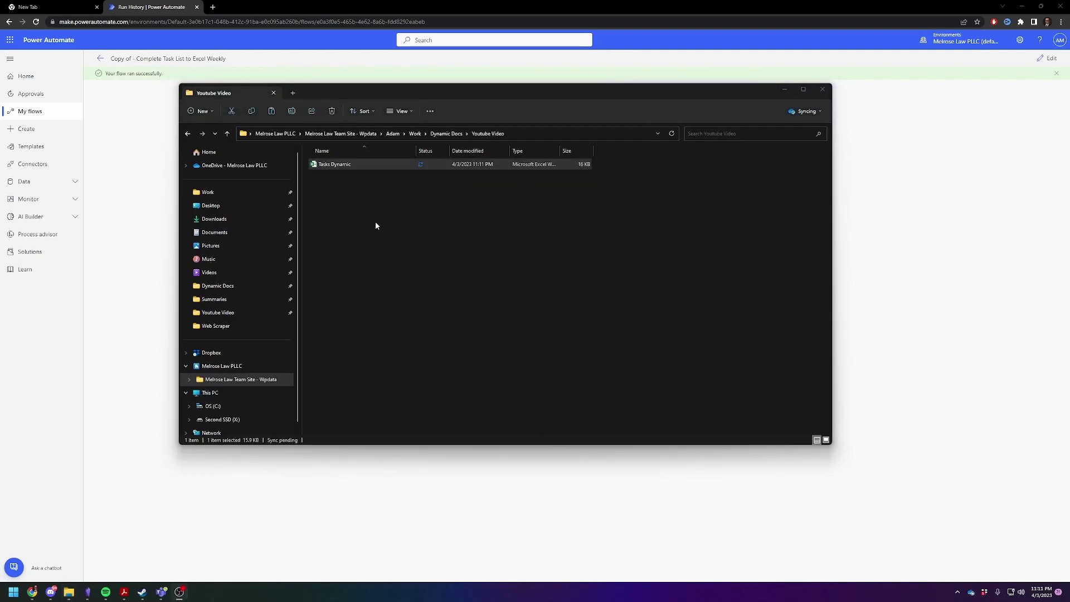
{"action": "double_click", "coordinate": [351, 165]}
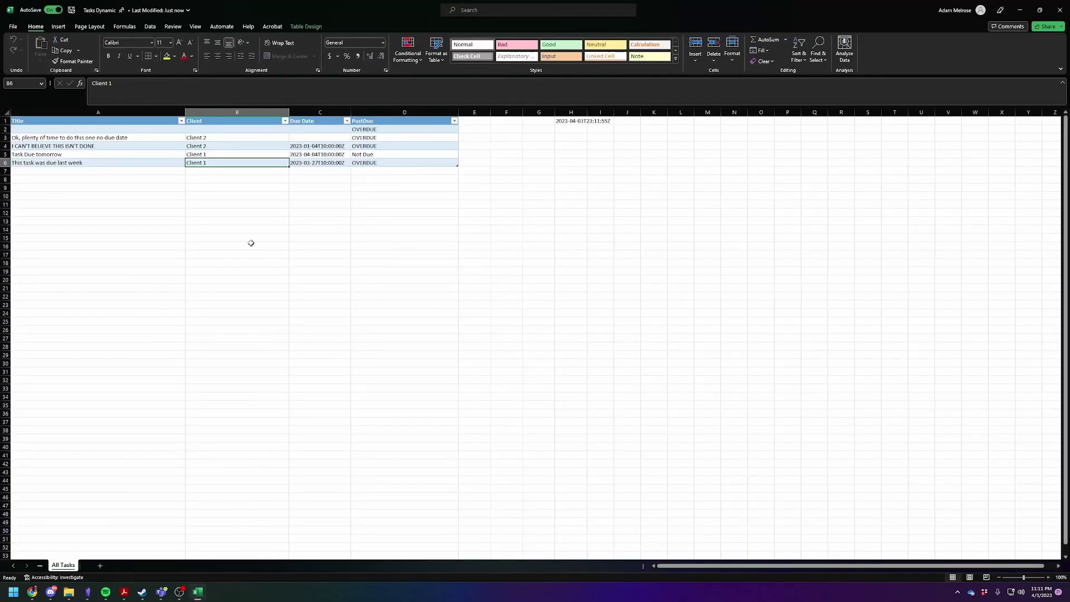
{"action": "left_click", "coordinate": [104, 137]}
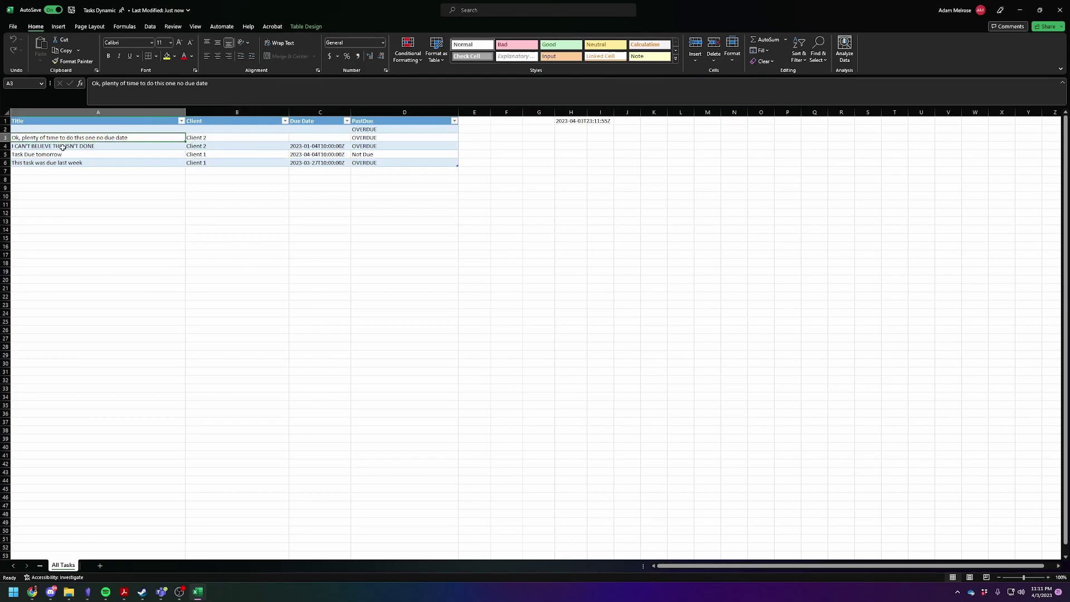
{"action": "left_click", "coordinate": [60, 147]}
{"action": "left_click", "coordinate": [210, 145]}
{"action": "left_click", "coordinate": [211, 138]}
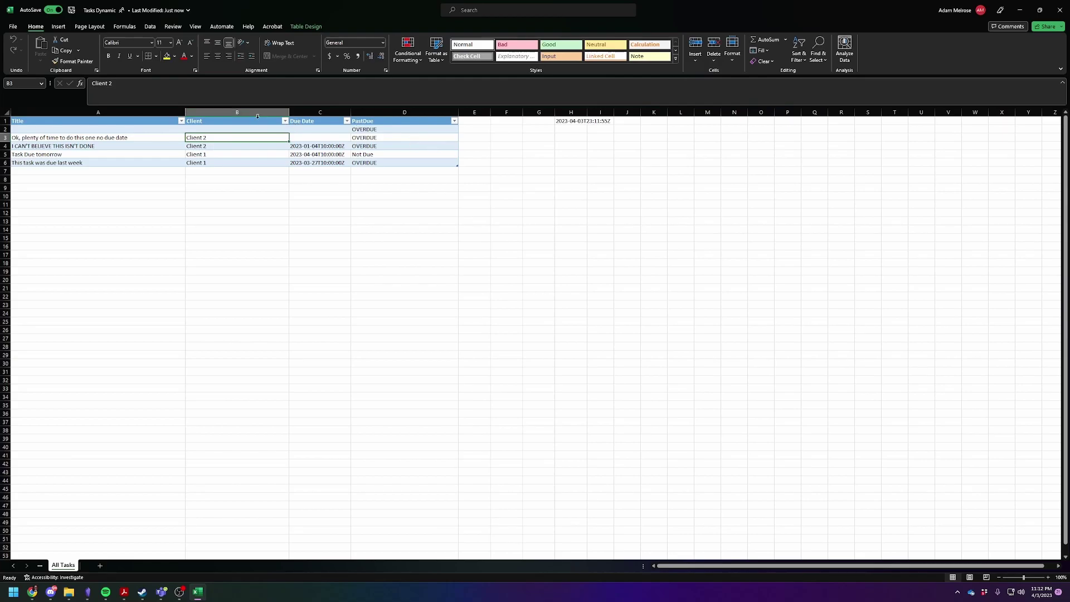
{"action": "left_click", "coordinate": [108, 129]}
{"action": "key", "text": "Right"}
{"action": "key", "text": "Right"}
{"action": "key", "text": "Right"}
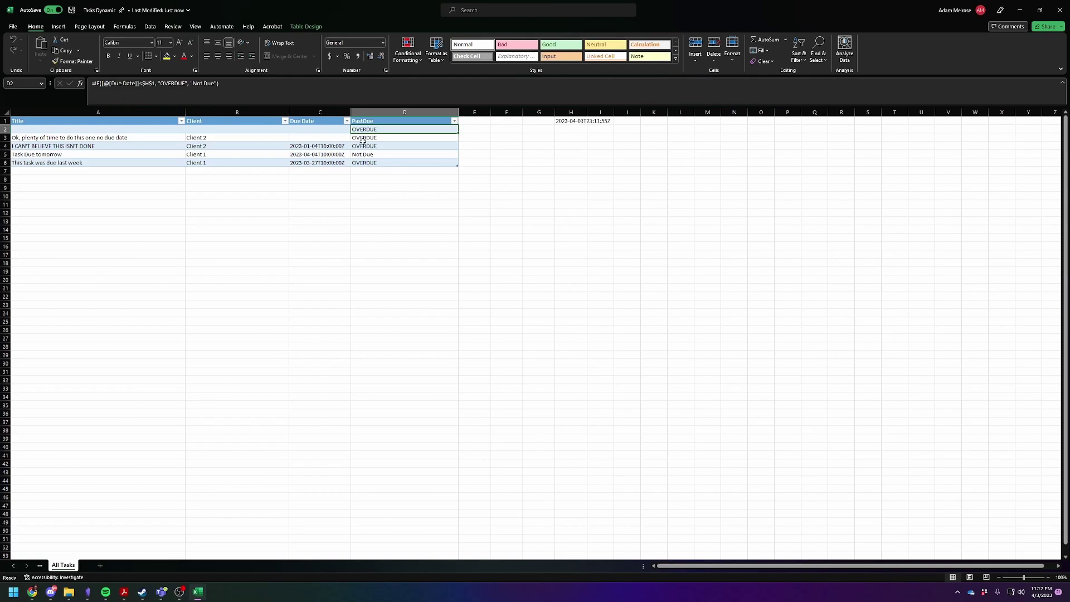
{"action": "left_click", "coordinate": [195, 137]}
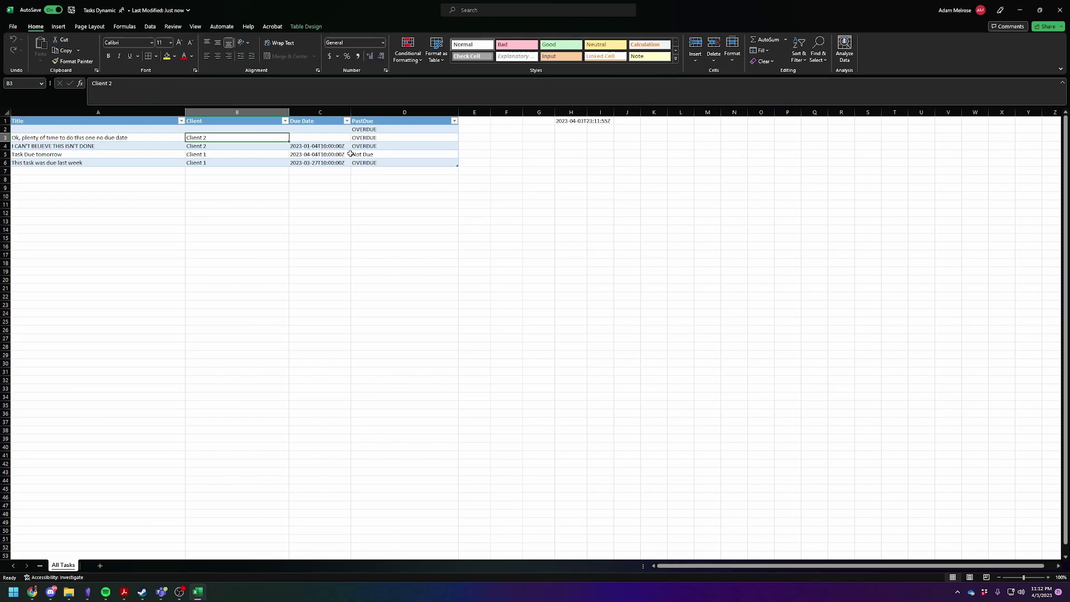
{"action": "left_click", "coordinate": [94, 147]}
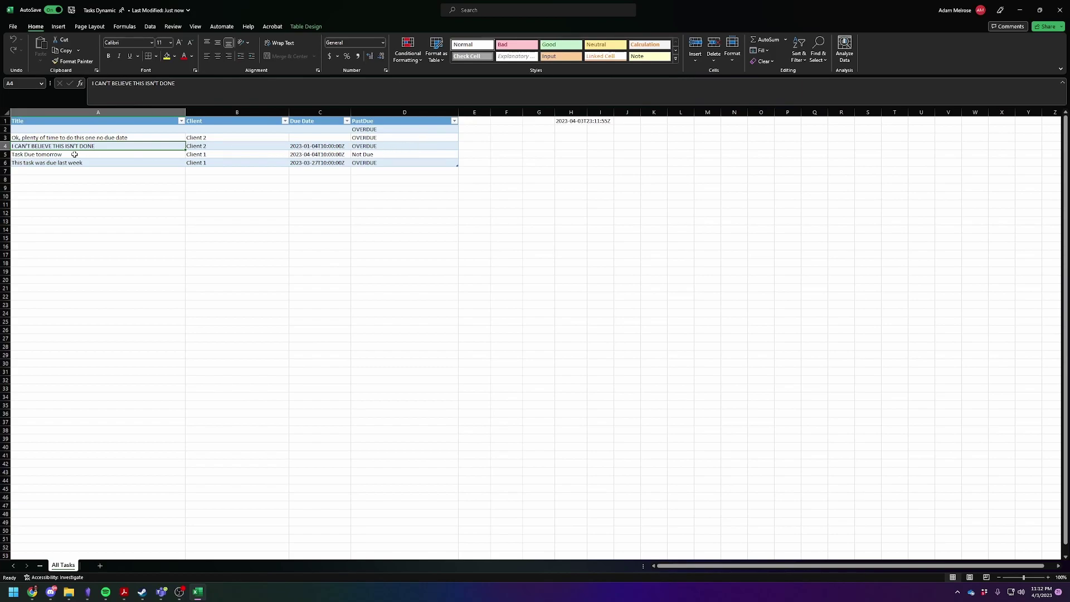
{"action": "left_click", "coordinate": [73, 155]}
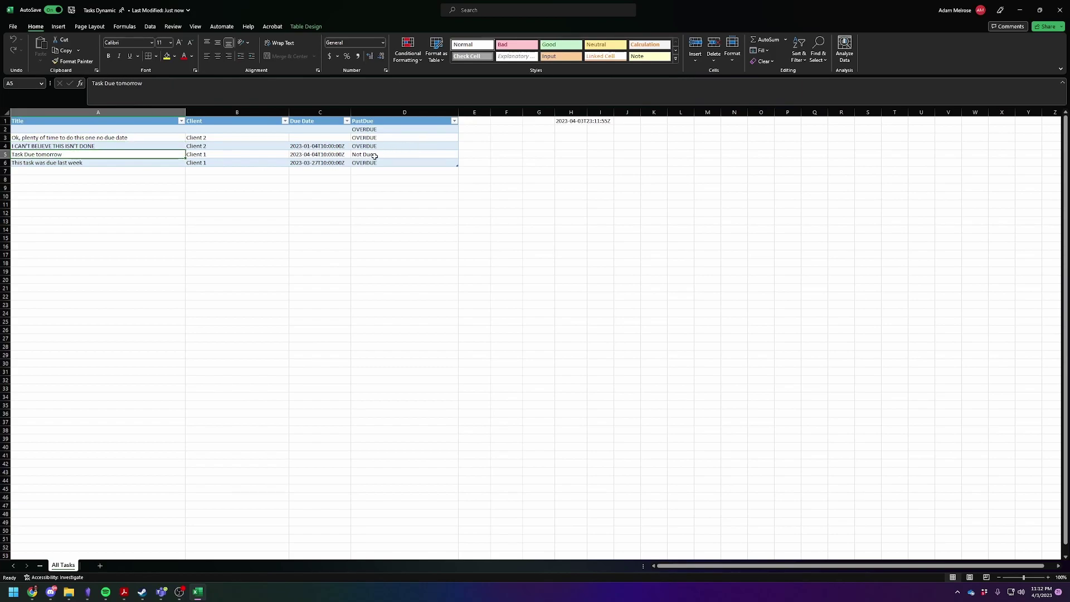
{"action": "left_click", "coordinate": [108, 163]}
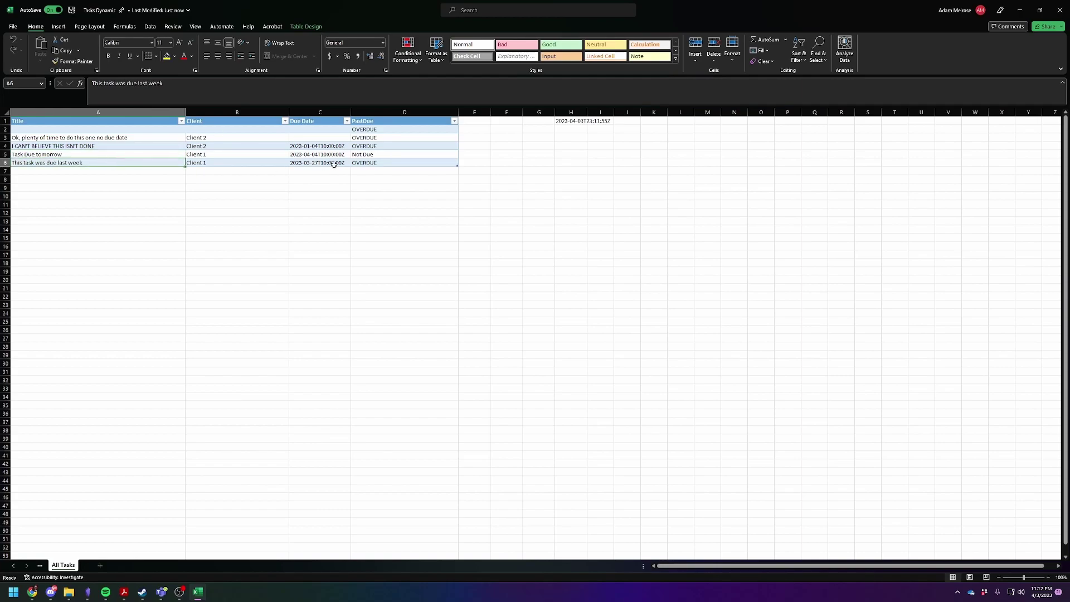
- Sort PastDue Z to A in a temporary 'See just mine' sheet view, listing OVERDUE tasks first
{"action": "left_click", "coordinate": [454, 121]}
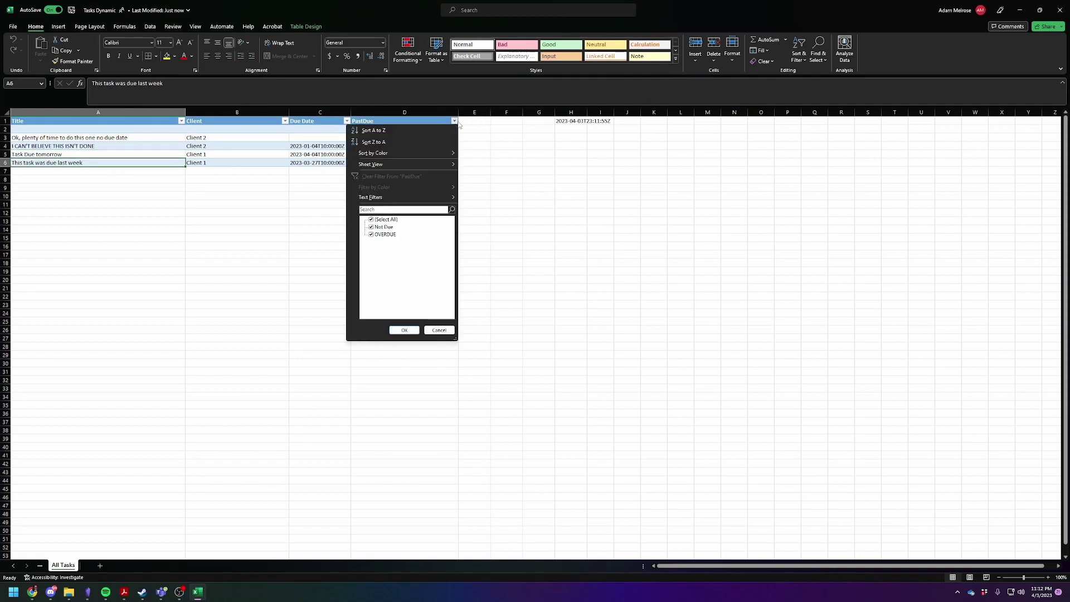
{"action": "left_click", "coordinate": [373, 130]}
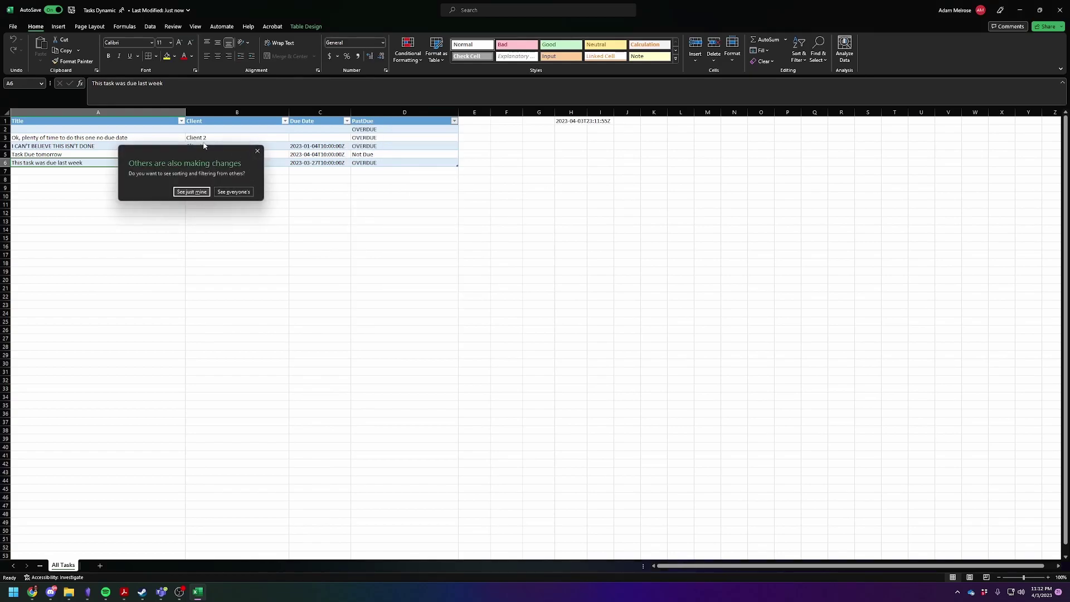
{"action": "left_click", "coordinate": [193, 192]}
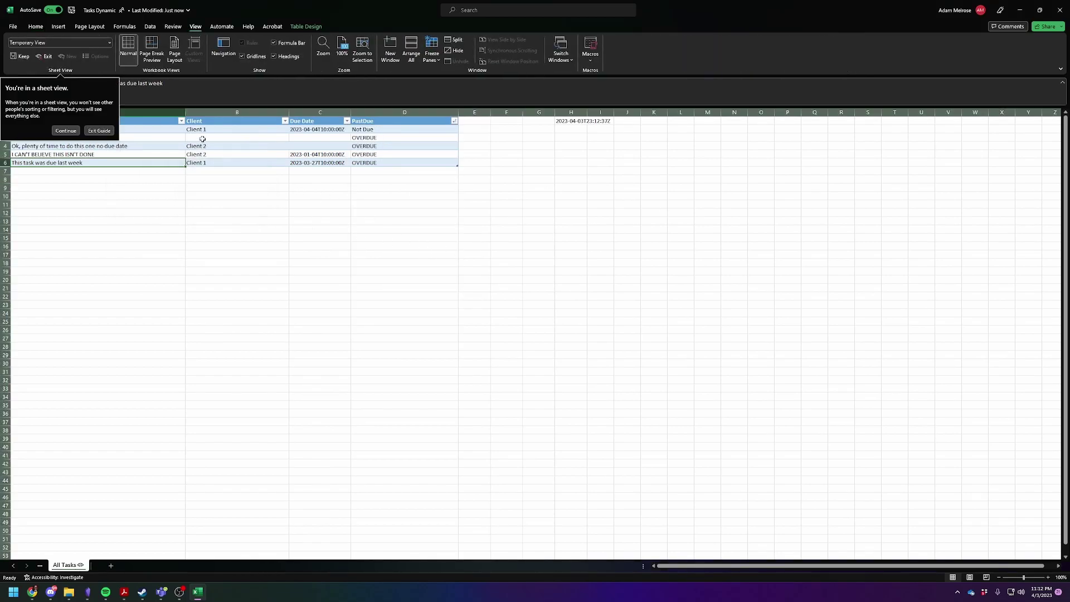
{"action": "left_click", "coordinate": [92, 133]}
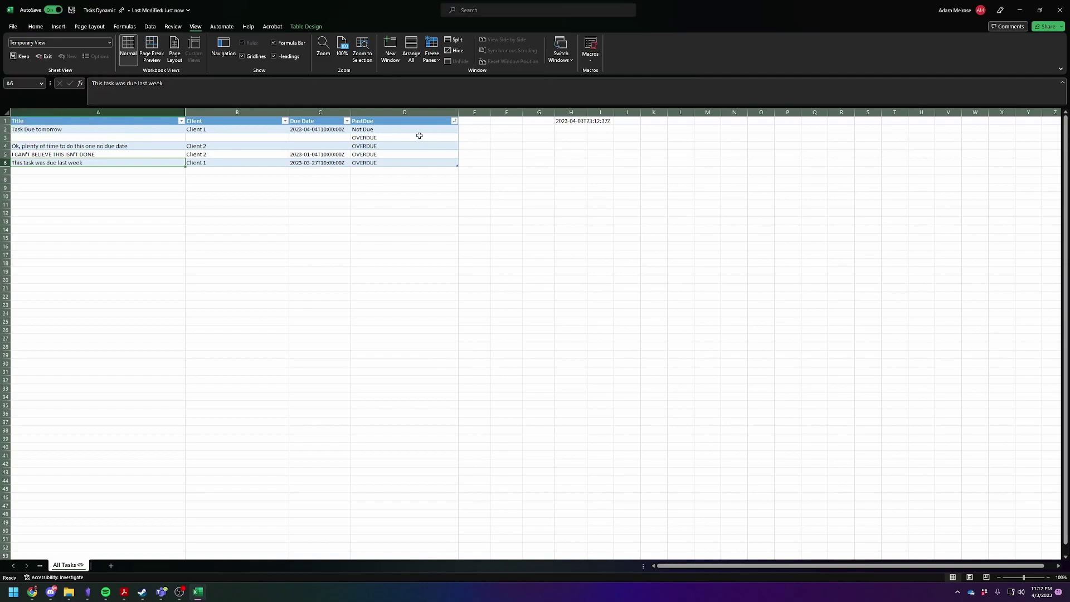
{"action": "left_click", "coordinate": [454, 120]}
{"action": "left_click", "coordinate": [409, 141]}
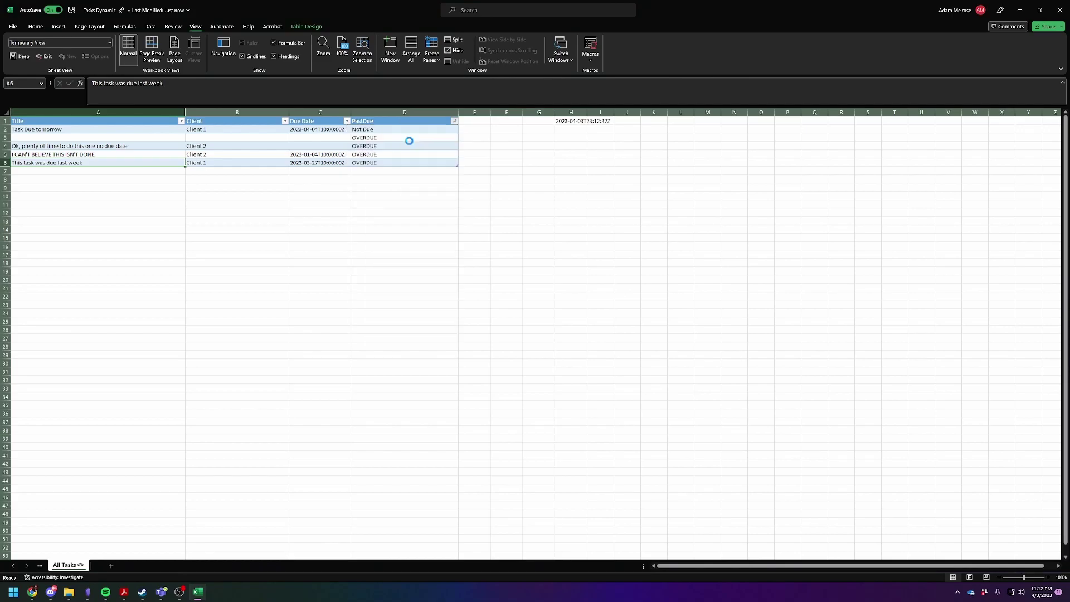
{"action": "left_click", "coordinate": [574, 228]}
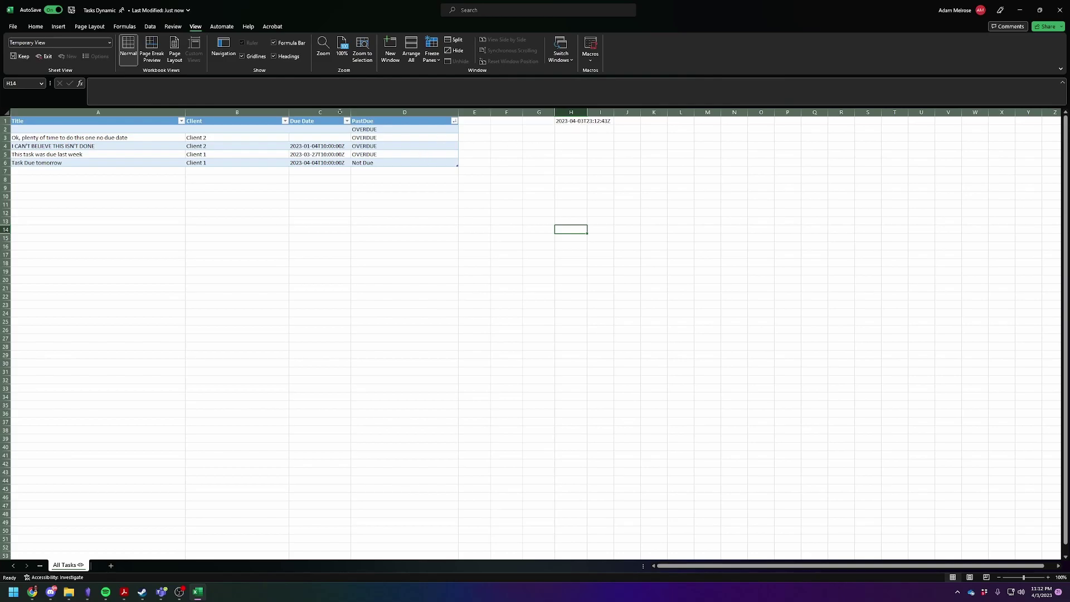
{"action": "left_click", "coordinate": [376, 129]}
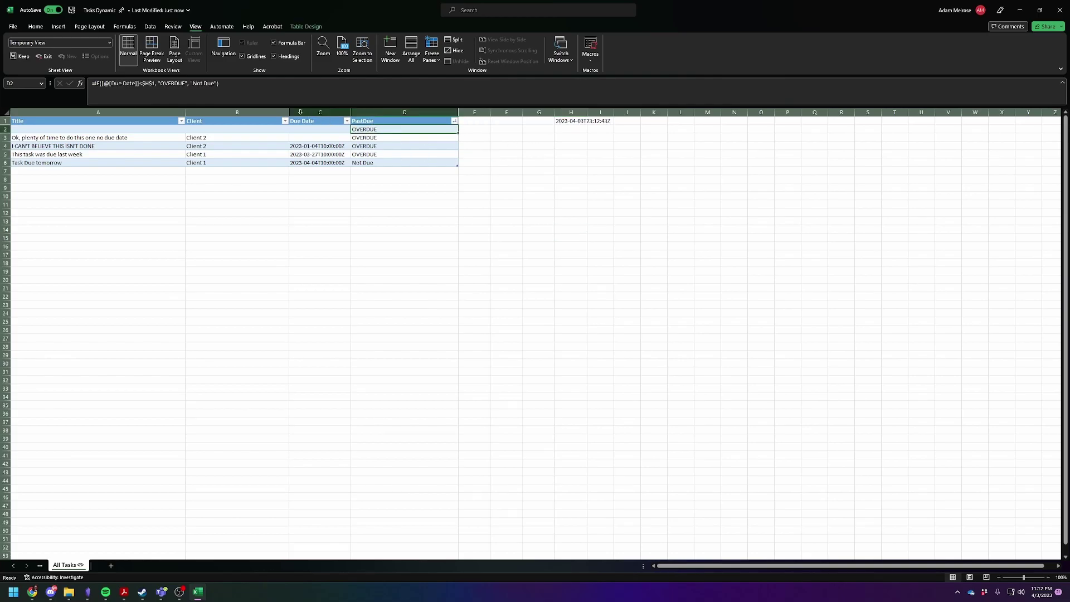
{"action": "left_click", "coordinate": [577, 121]}
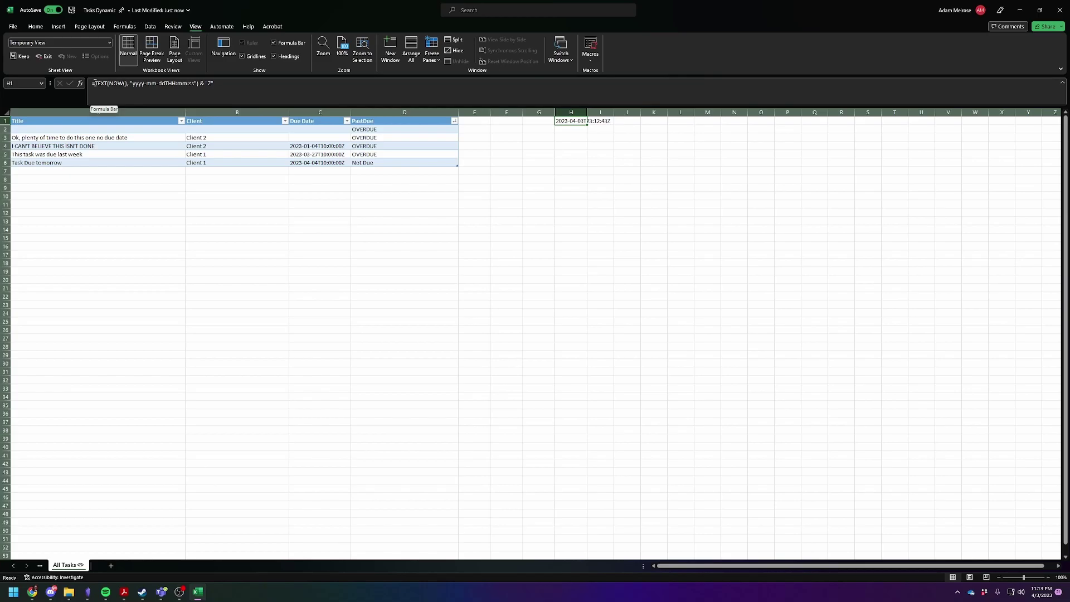
{"action": "left_click", "coordinate": [335, 150]}
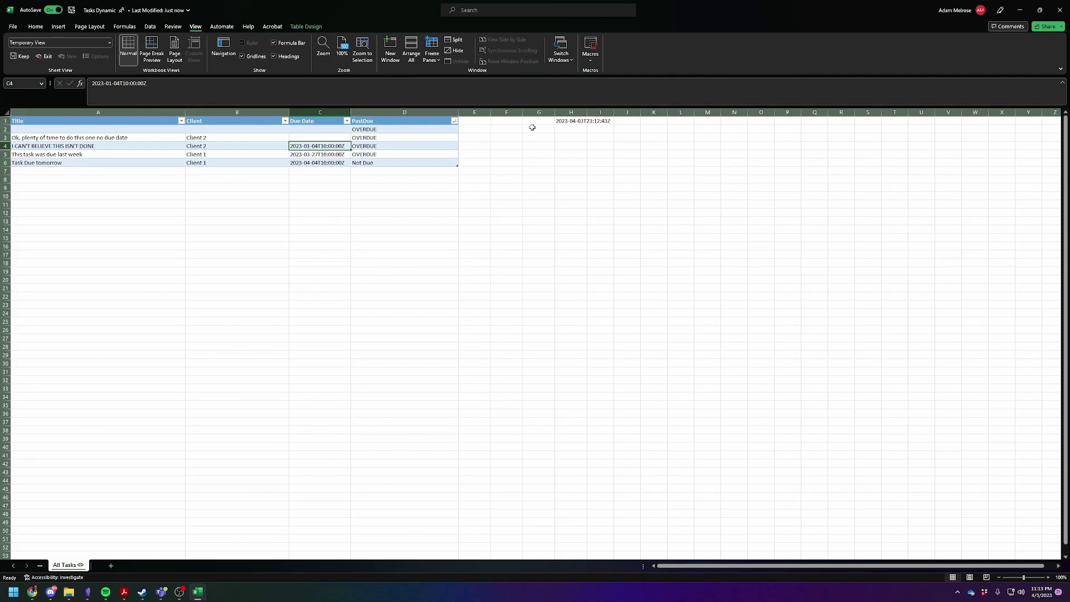
{"action": "left_click", "coordinate": [565, 123]}
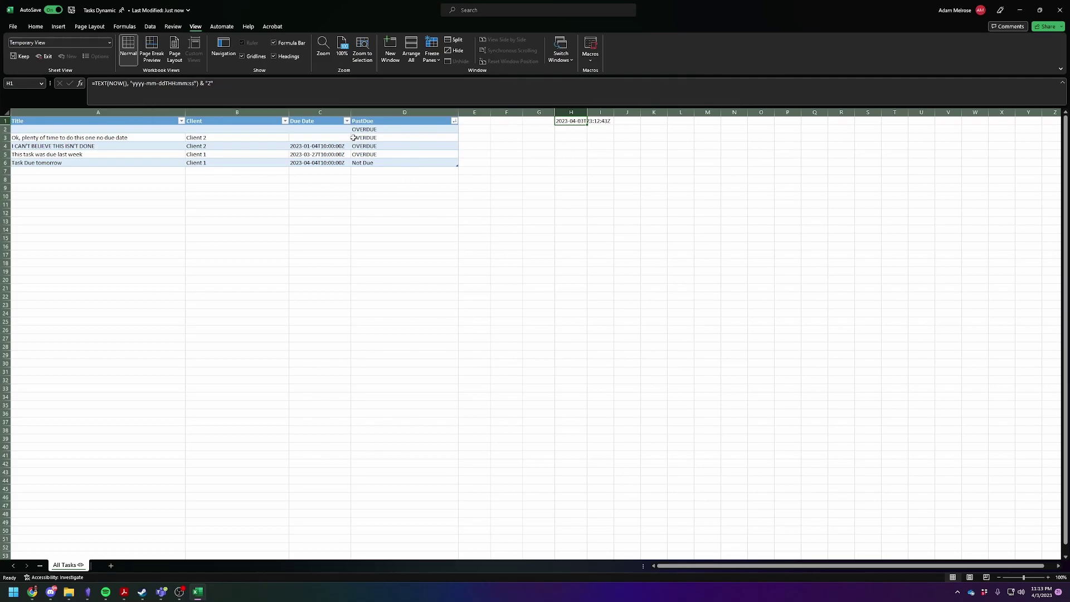
{"action": "left_click", "coordinate": [377, 130]}
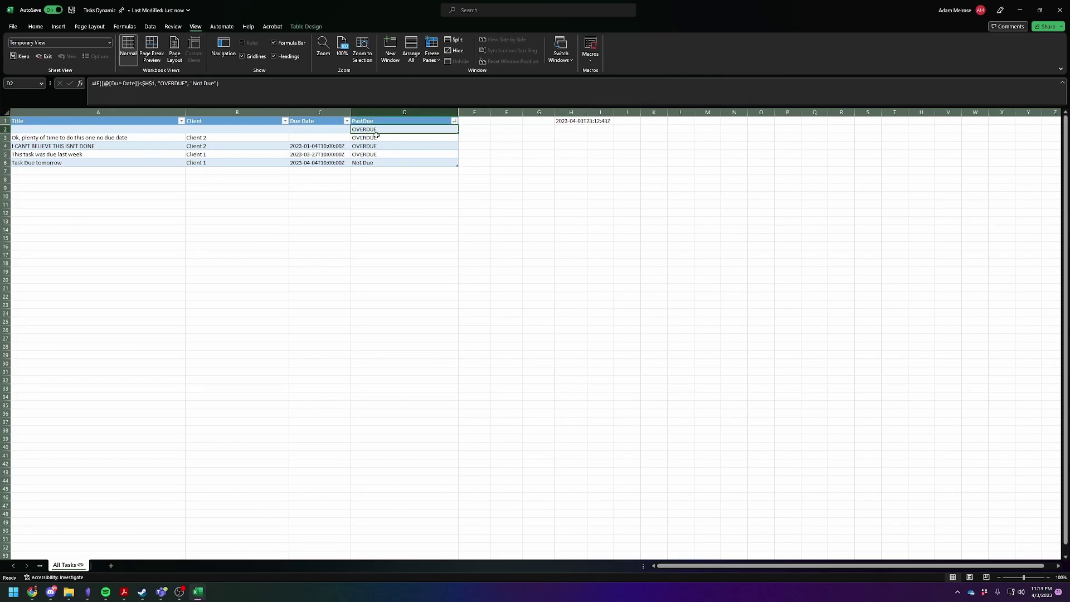
{"action": "left_click", "coordinate": [339, 146]}
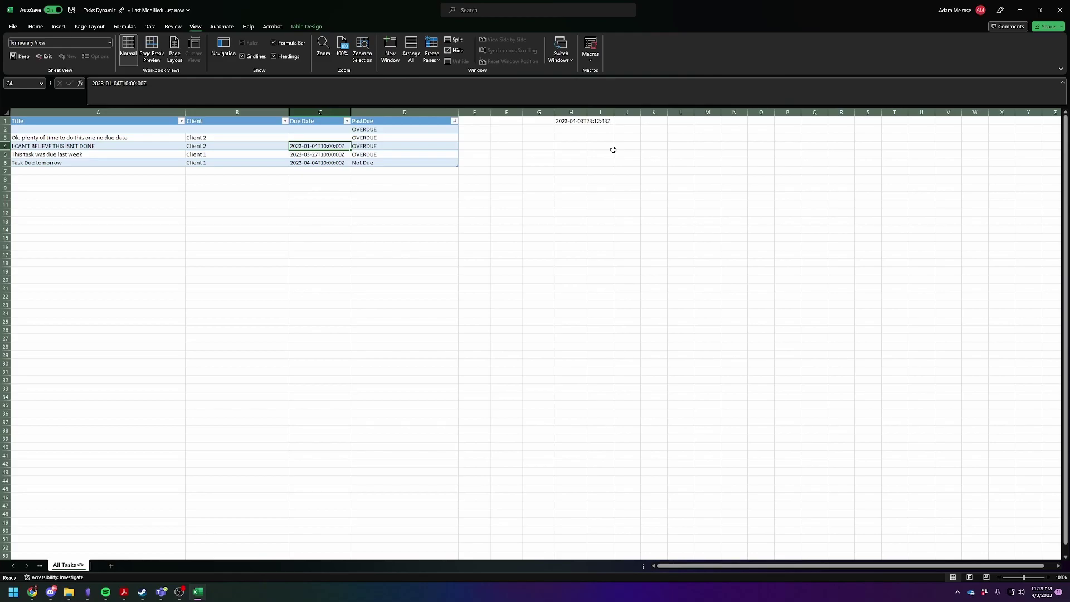
{"action": "left_click", "coordinate": [279, 204]}
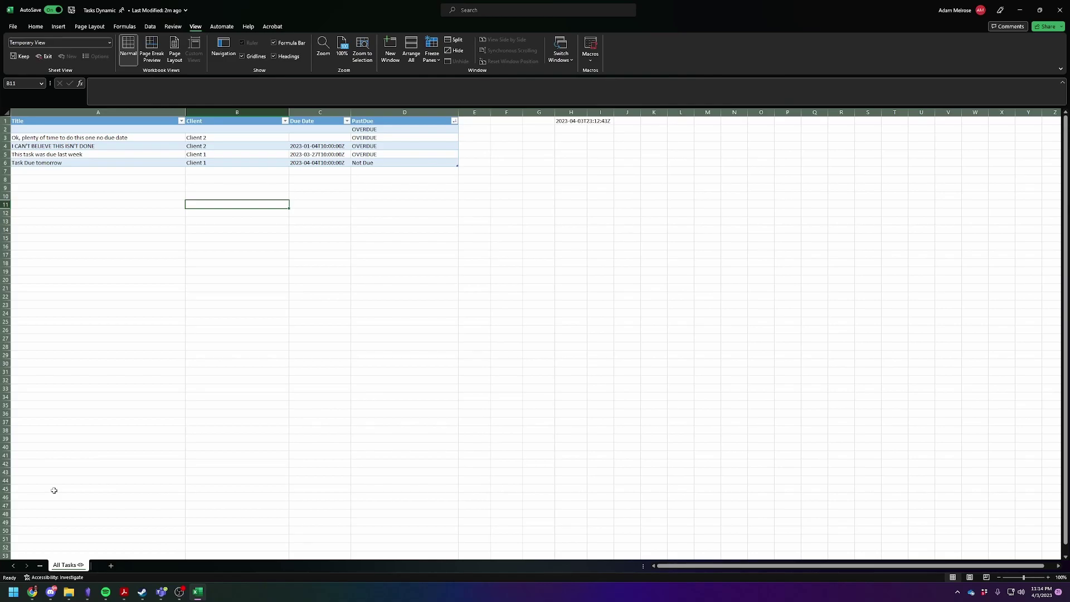
{"action": "left_click", "coordinate": [379, 131]}
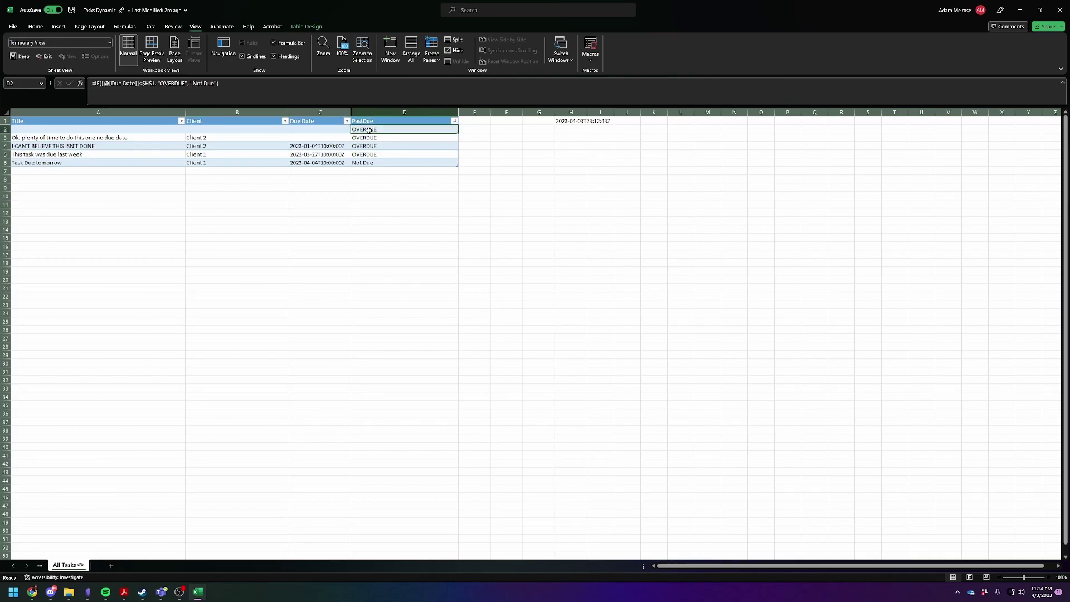
{"action": "left_click", "coordinate": [577, 121]}
{"action": "left_click", "coordinate": [419, 137]}
{"action": "left_click", "coordinate": [191, 229]}
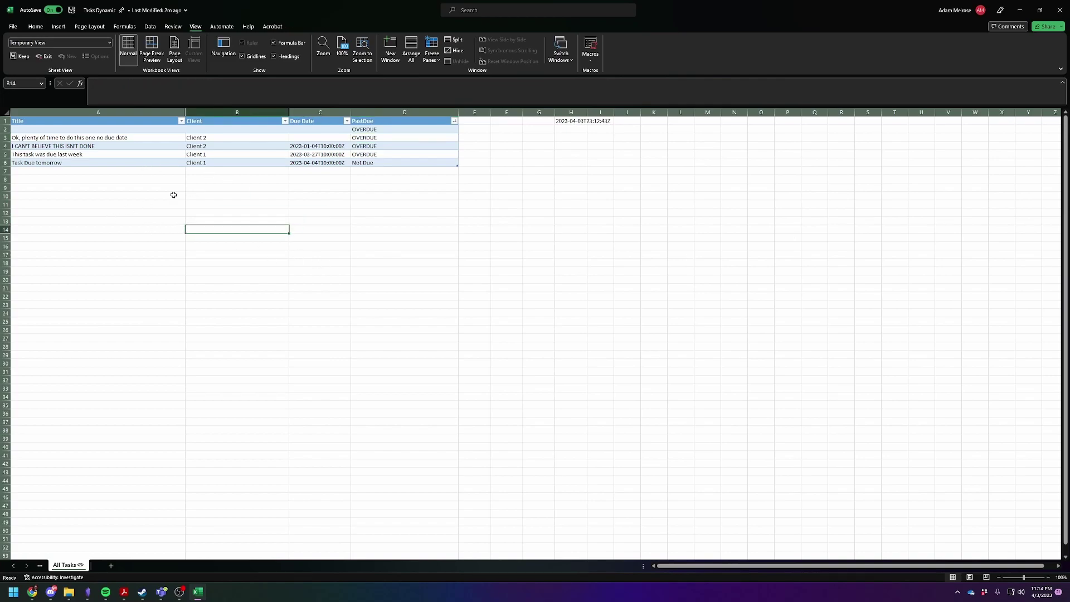